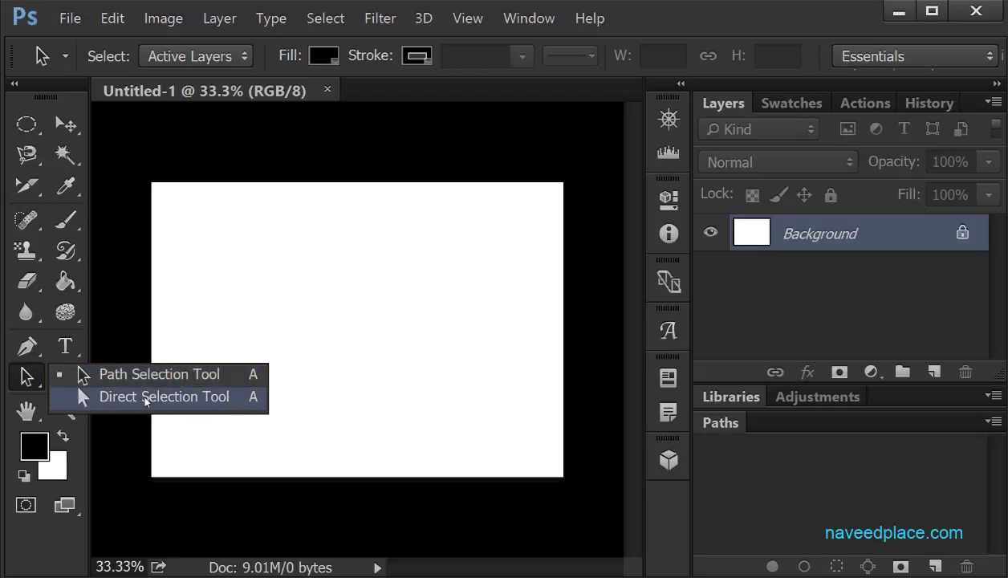
Step: Draw a closed four-sided path on the canvas with the Pen Tool in Path mode
drag(26, 346, 125, 342)
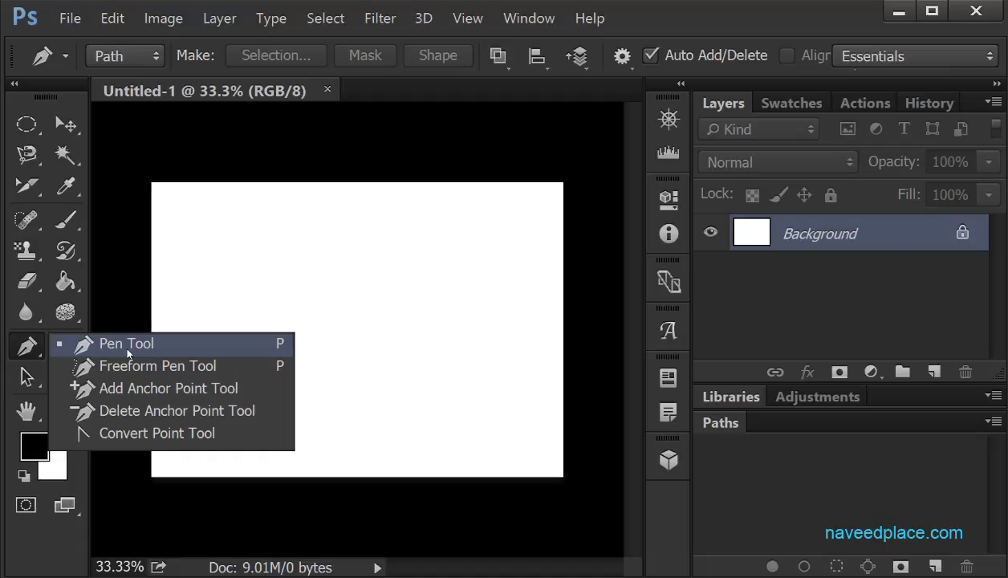
click(124, 342)
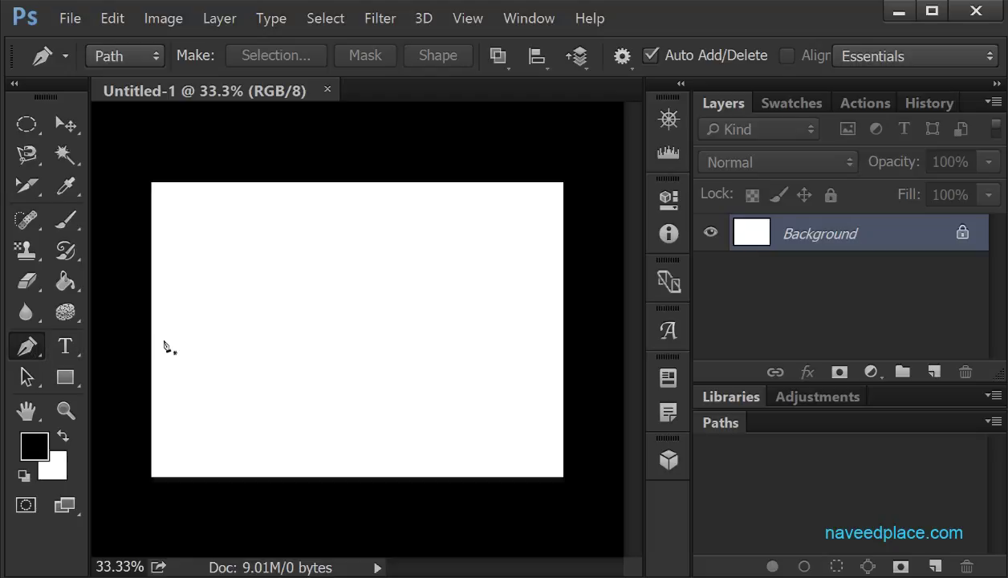
click(237, 202)
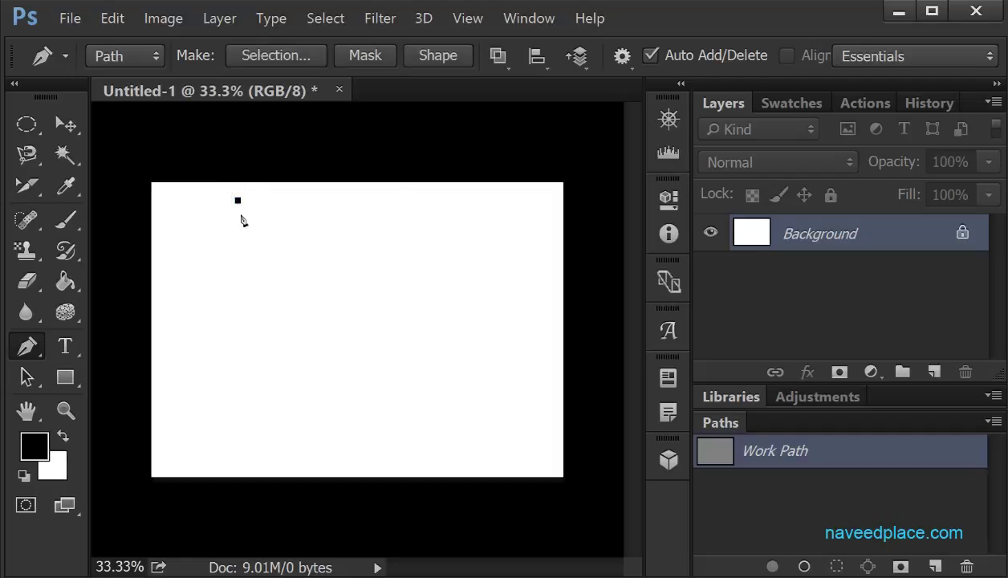
click(229, 433)
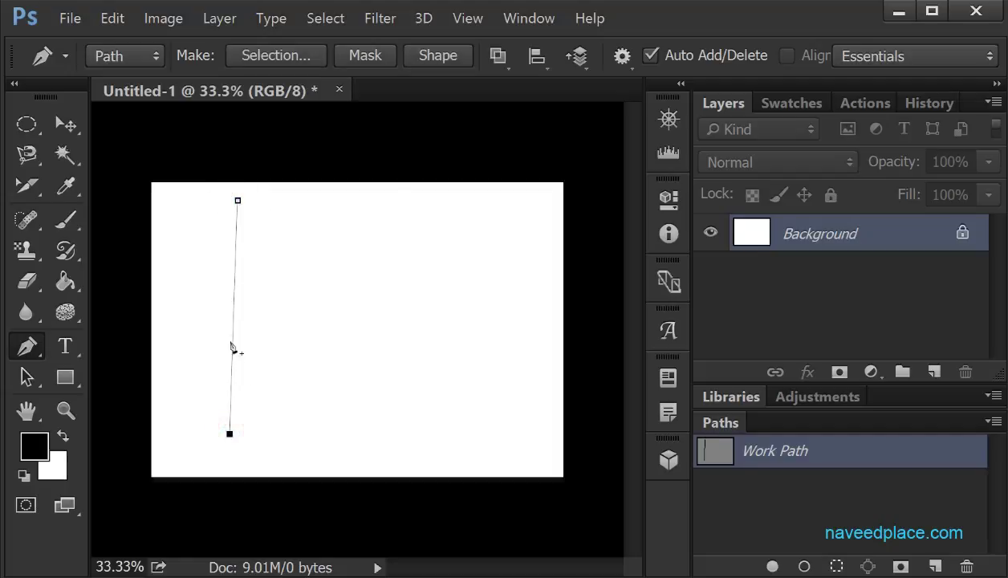
click(520, 443)
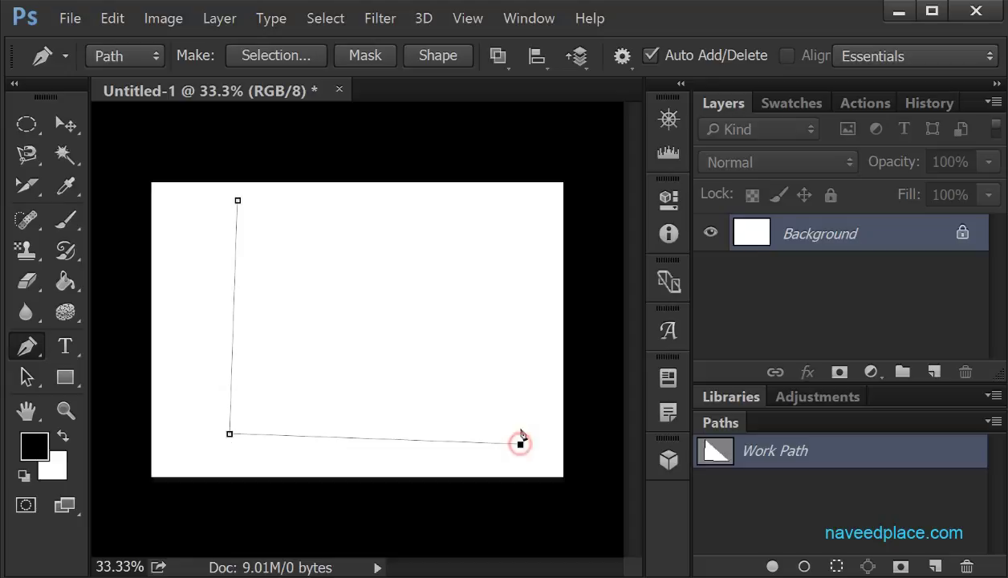
click(538, 215)
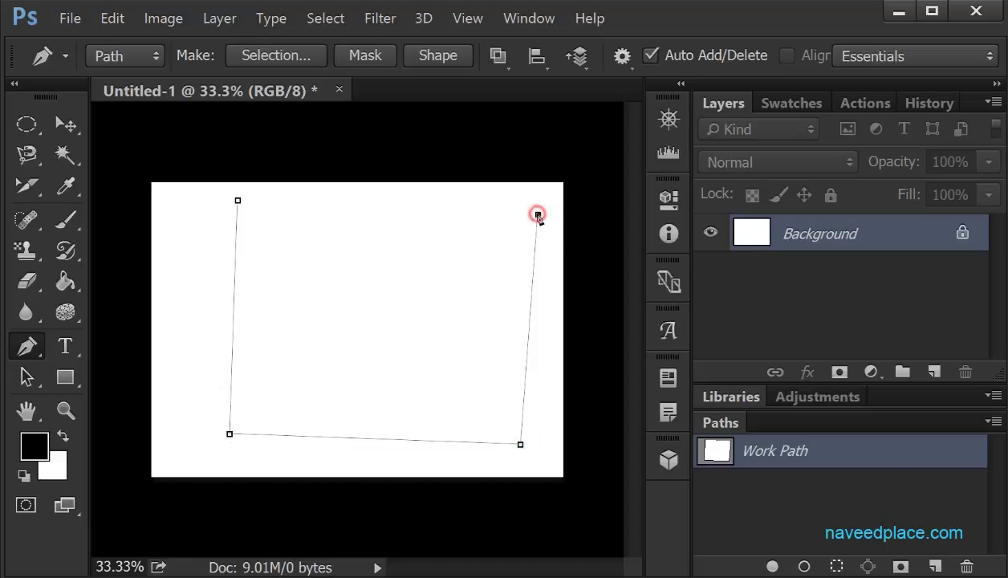
click(238, 201)
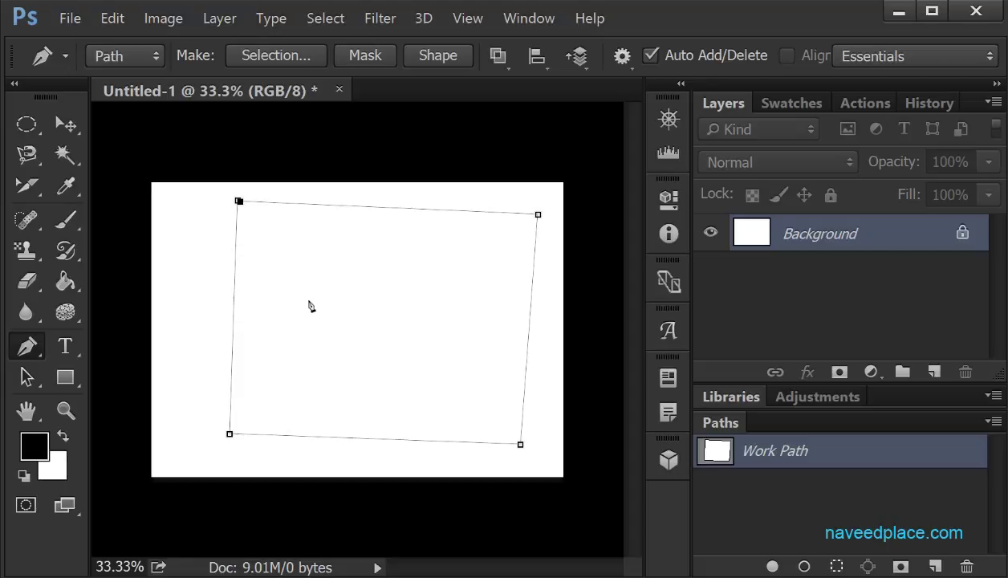
click(29, 358)
click(105, 351)
click(28, 347)
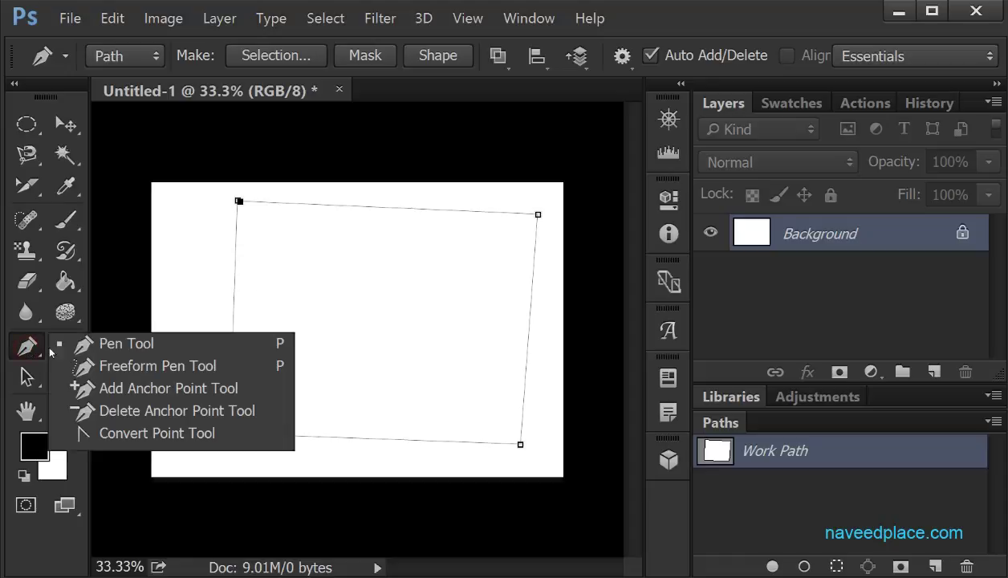
click(141, 348)
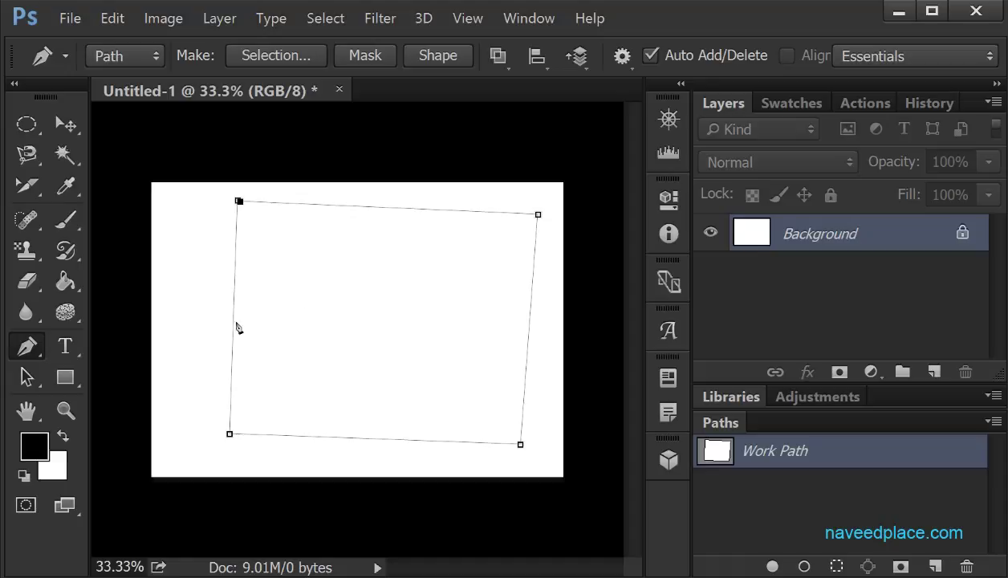
click(26, 346)
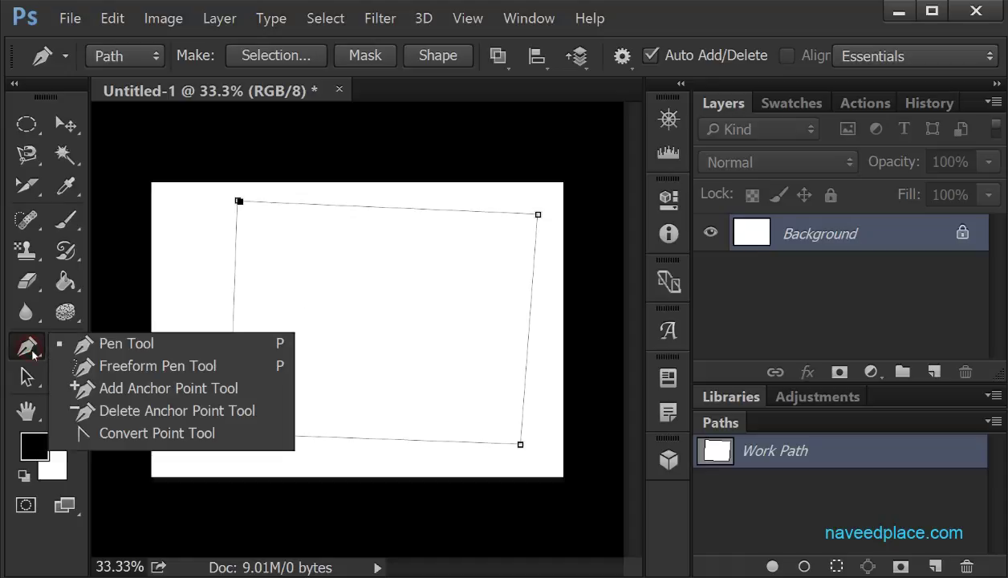
click(128, 345)
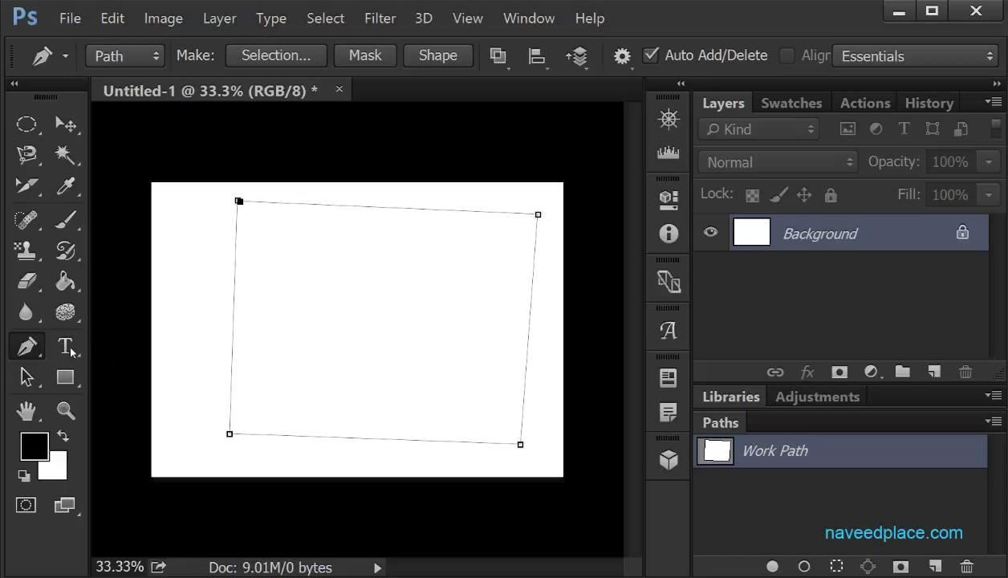
click(26, 346)
click(121, 343)
click(30, 345)
click(126, 345)
Step: Hide the Paths panel and show it again
click(526, 18)
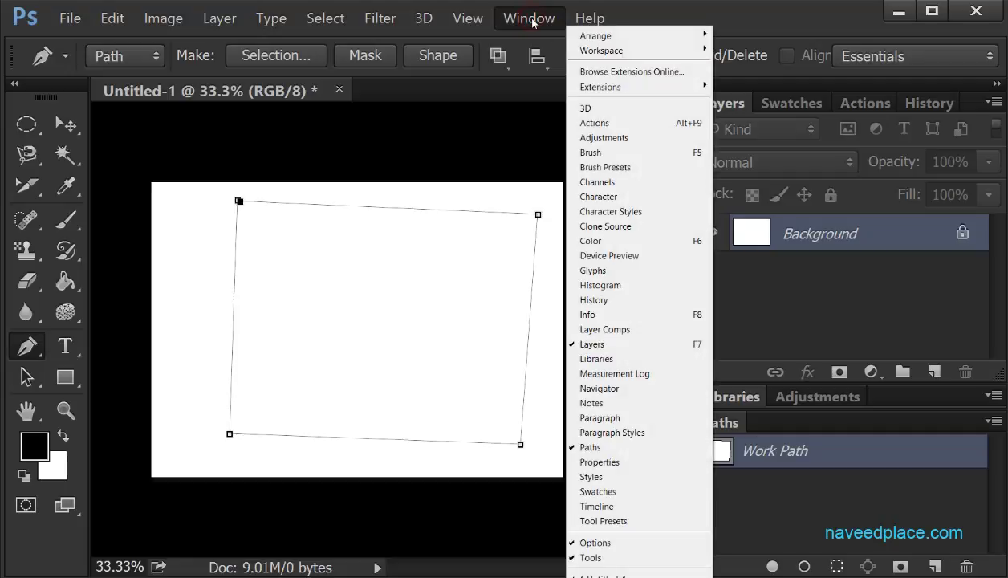
click(581, 446)
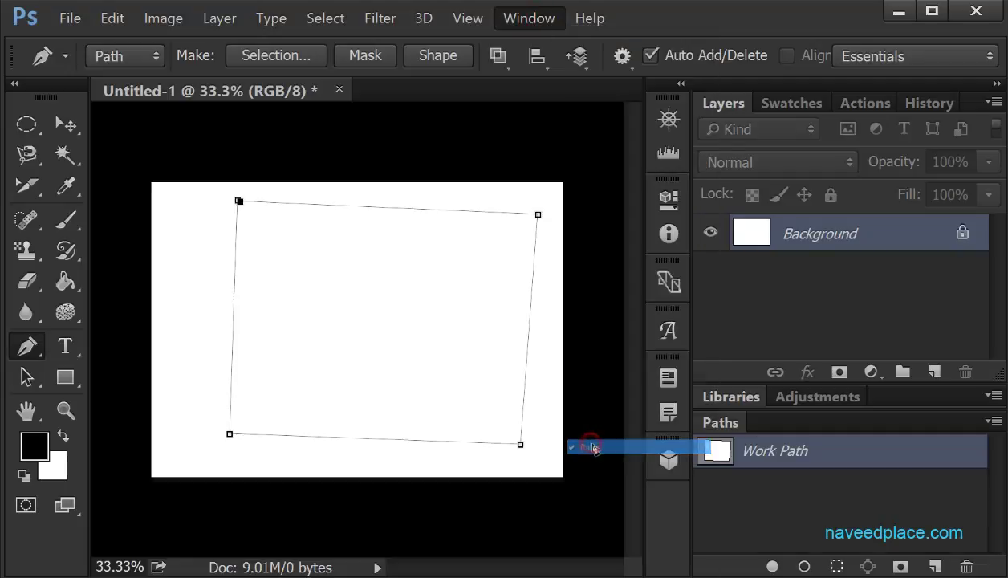
click(531, 17)
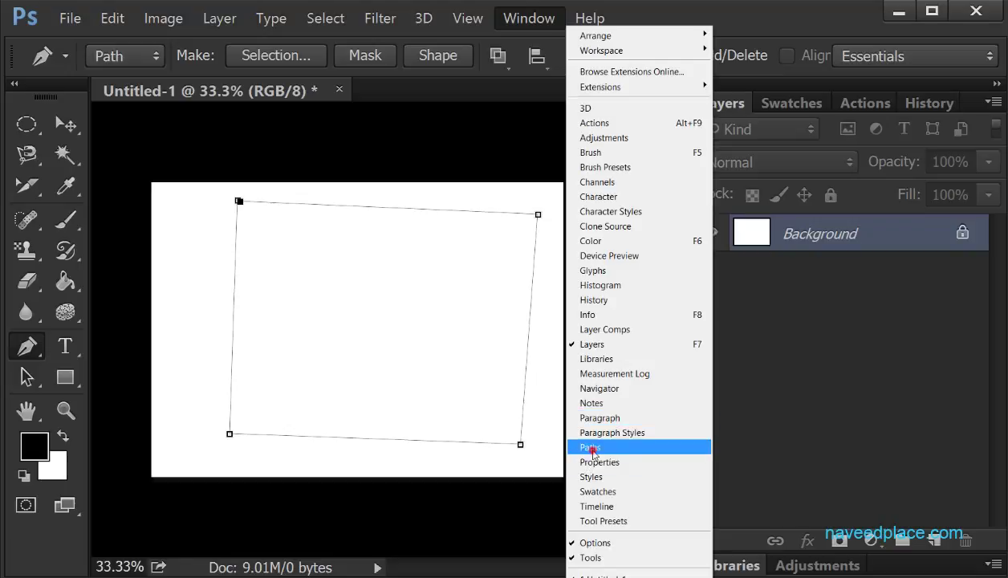
click(590, 444)
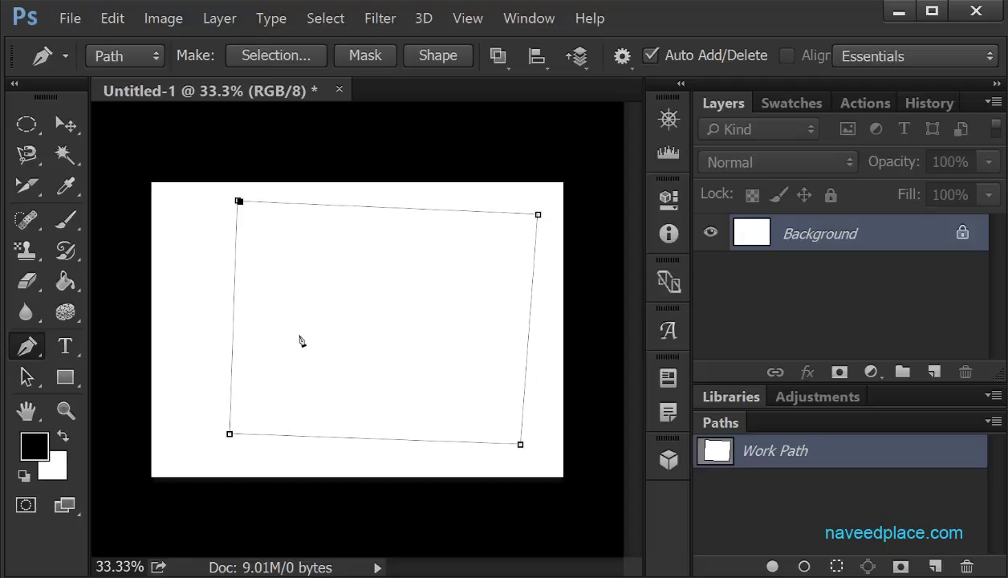
Step: Convert the path into a new anti-aliased selection with a feather radius of 0 pixels, and undo the conversion
click(270, 56)
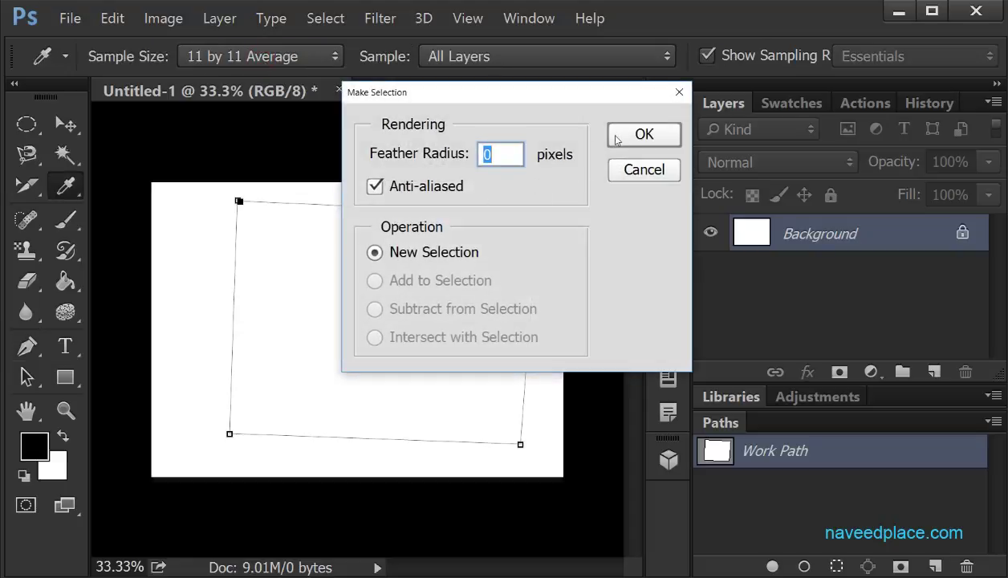
click(642, 135)
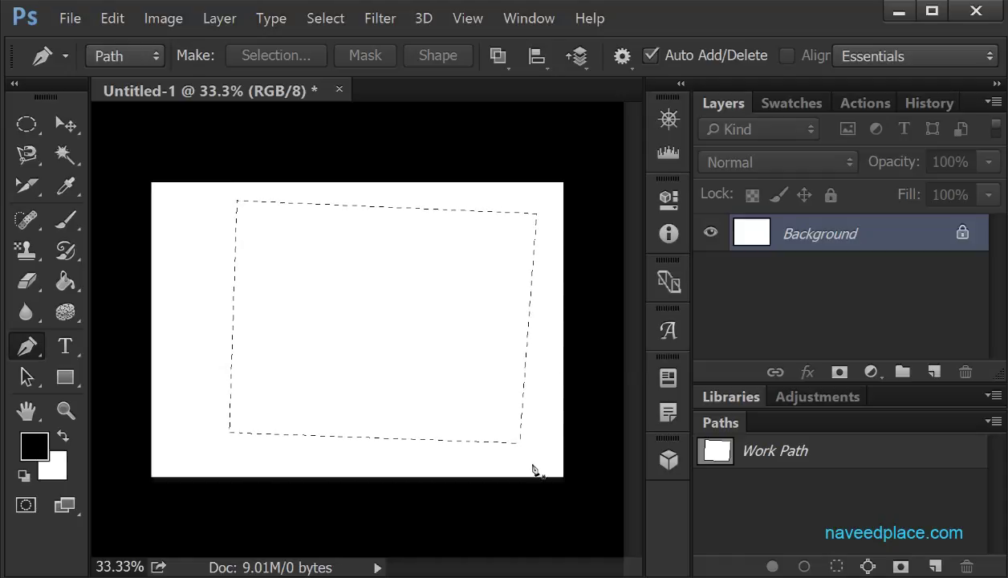
right_click(27, 346)
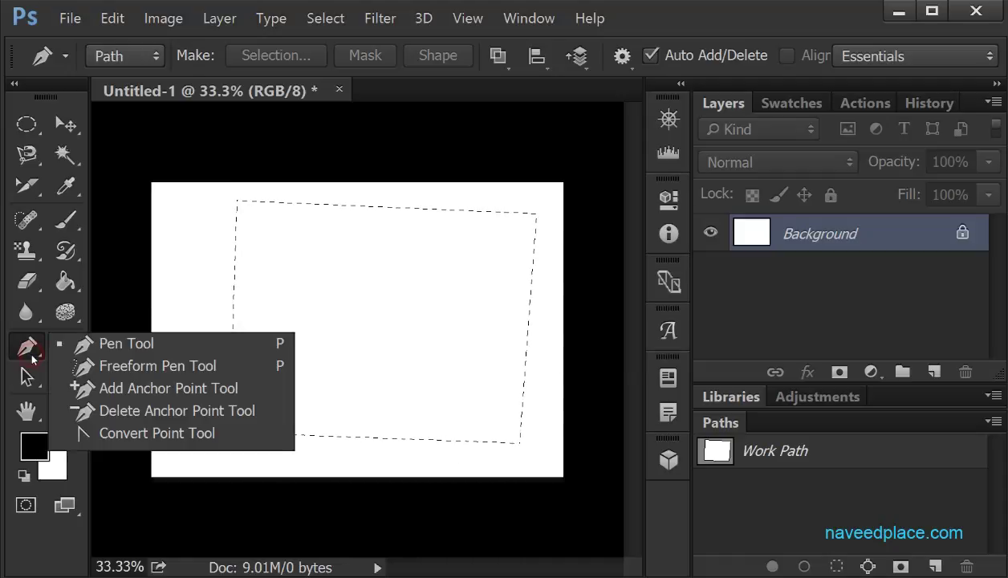
click(92, 346)
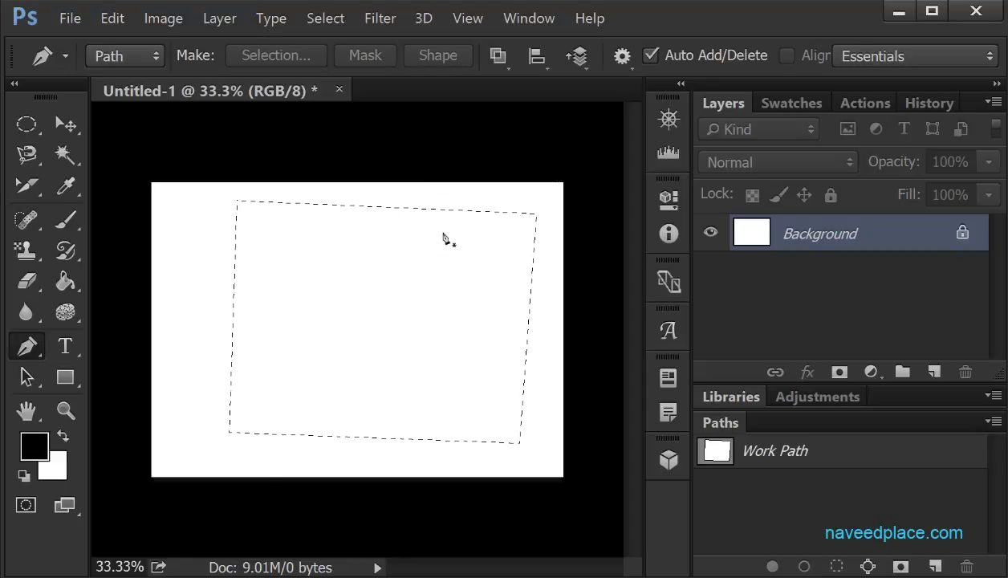
key(ctrl+z)
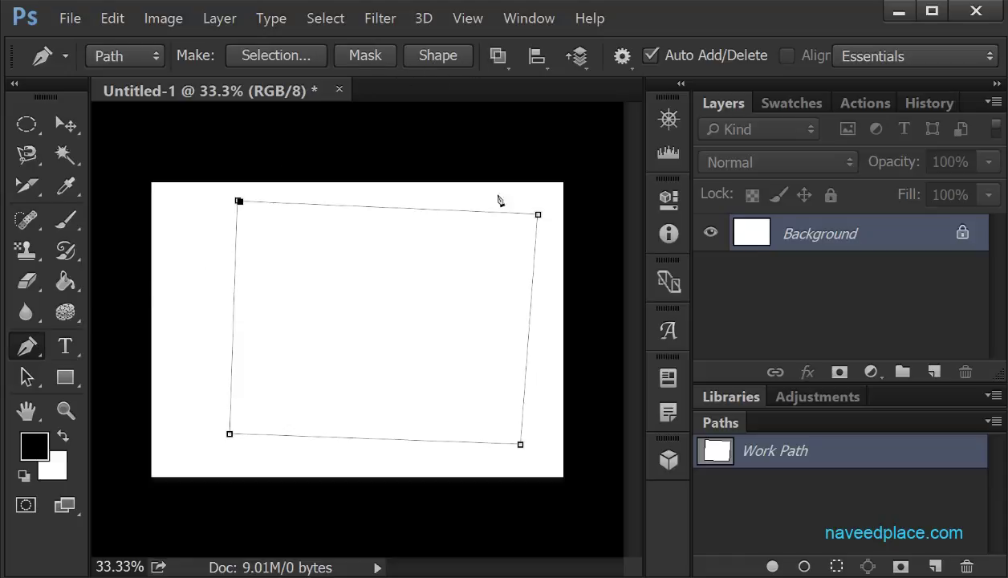
Step: Switch the Pen Tool to Shape mode and set the foreground colour to a bright blue
click(136, 58)
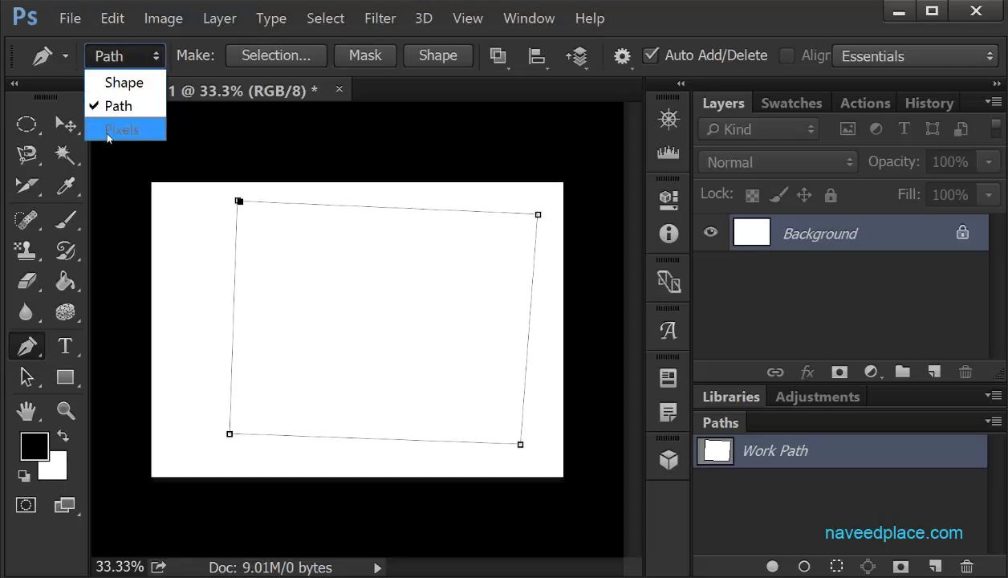
click(130, 87)
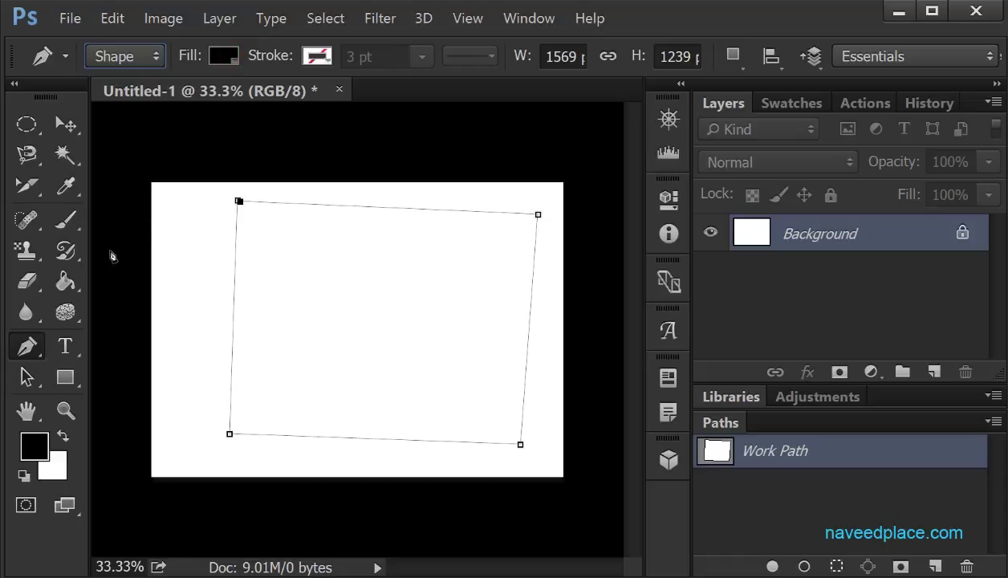
click(35, 445)
click(365, 175)
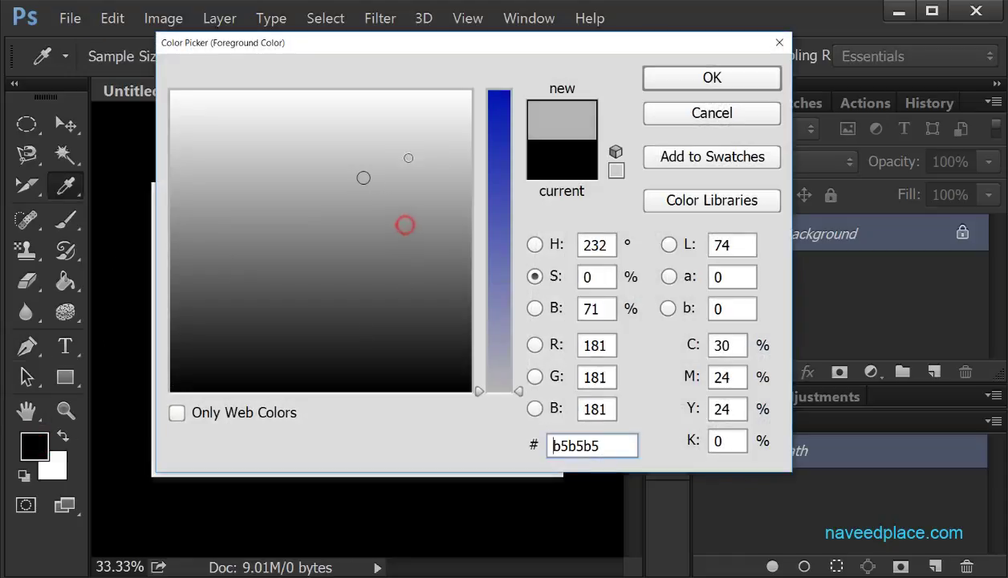
click(461, 223)
drag(489, 234, 489, 159)
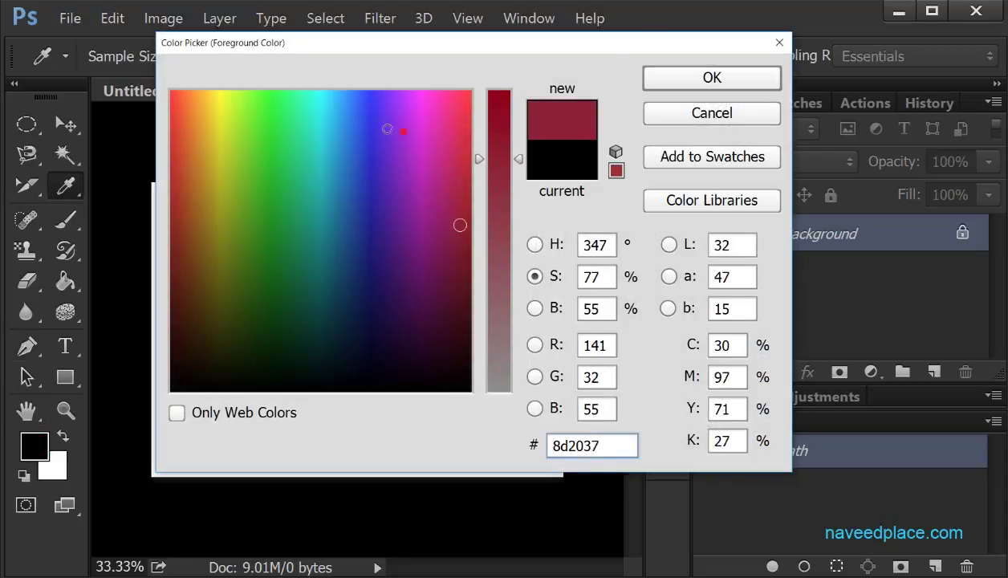
click(368, 120)
click(751, 68)
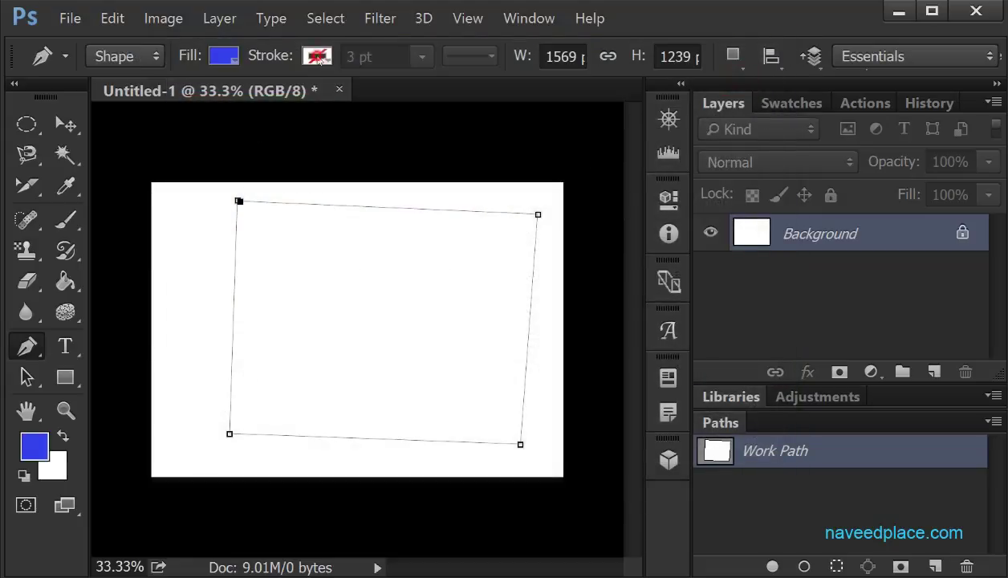
Step: Return the Pen Tool to Path mode and turn the four-sided path into a filled shape layer
click(128, 61)
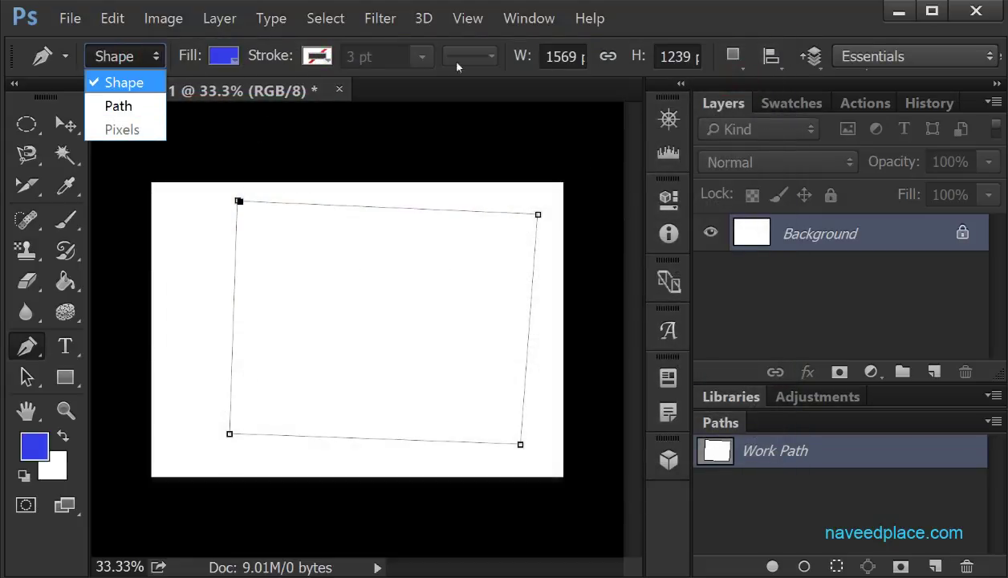
click(129, 105)
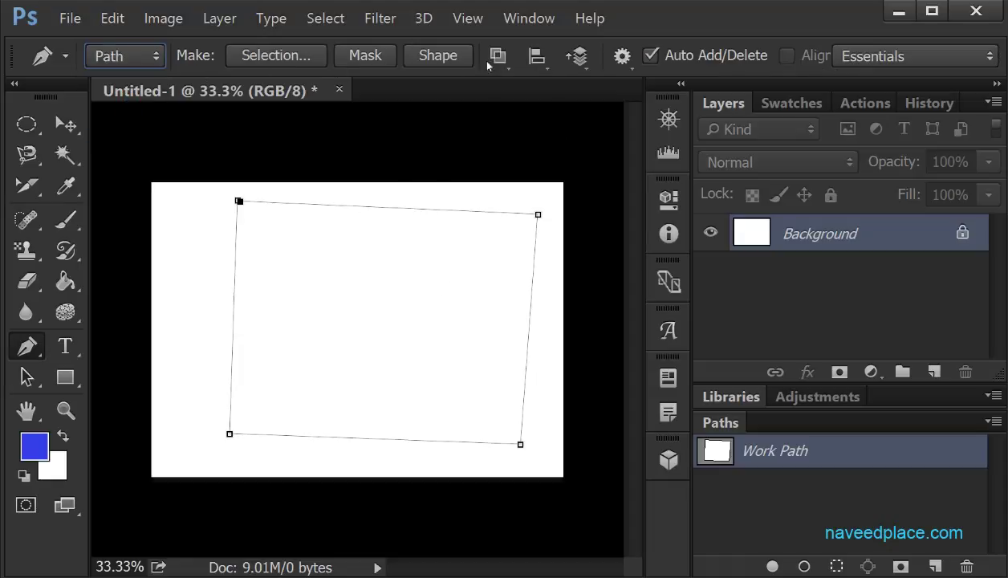
click(135, 58)
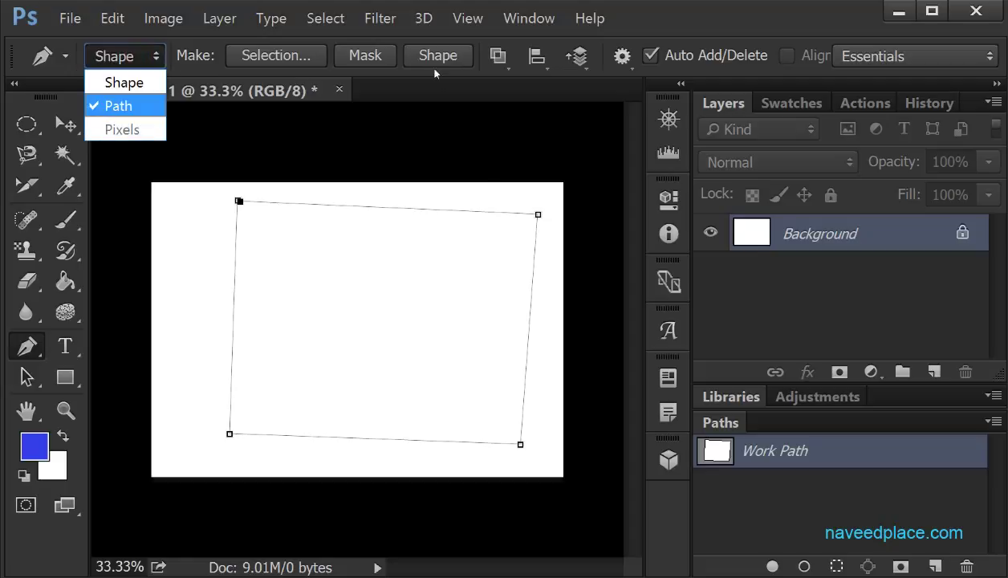
click(453, 56)
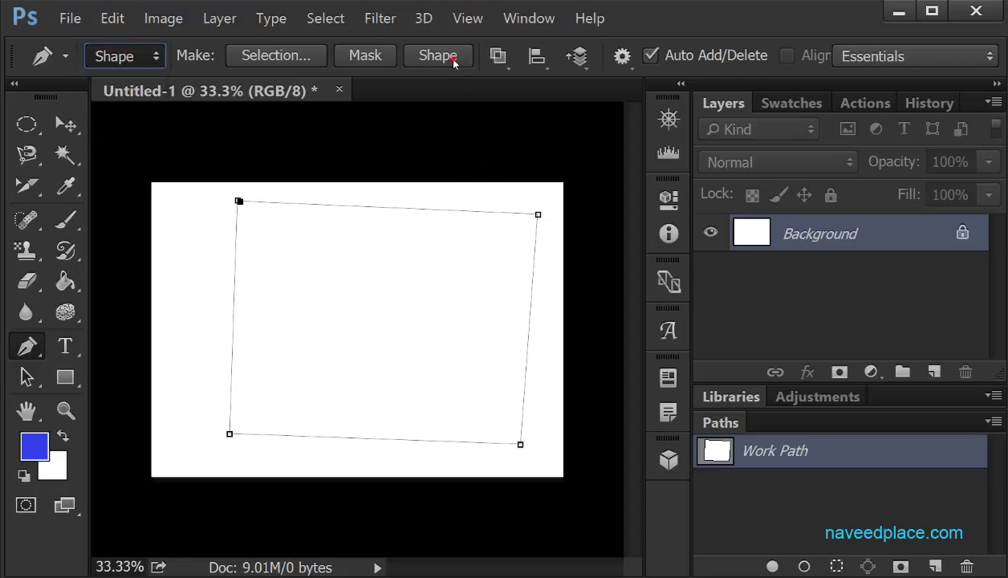
click(438, 55)
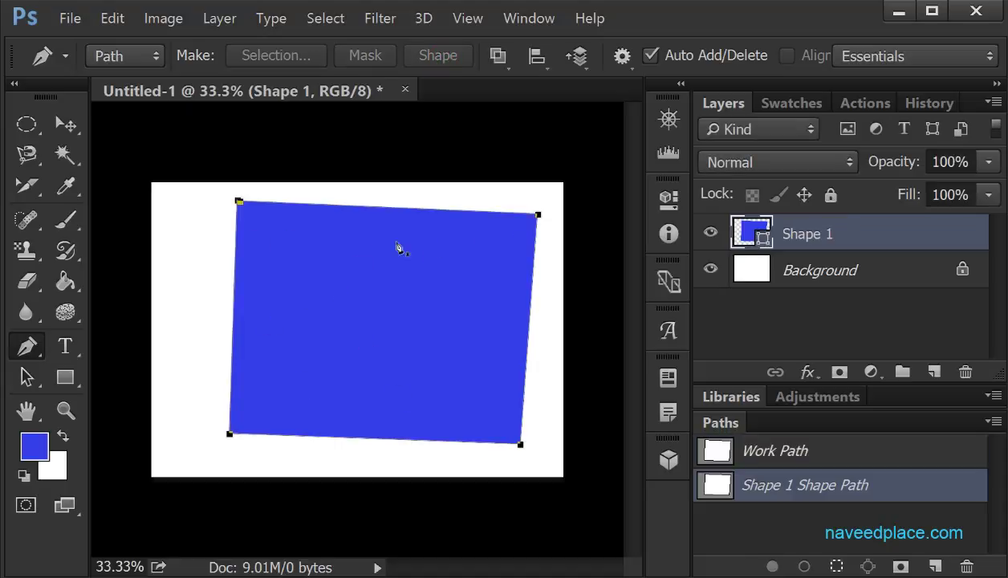
Step: Switch the Pen Tool to Shape mode and give the blue shape a yellow stroke
click(142, 56)
click(124, 83)
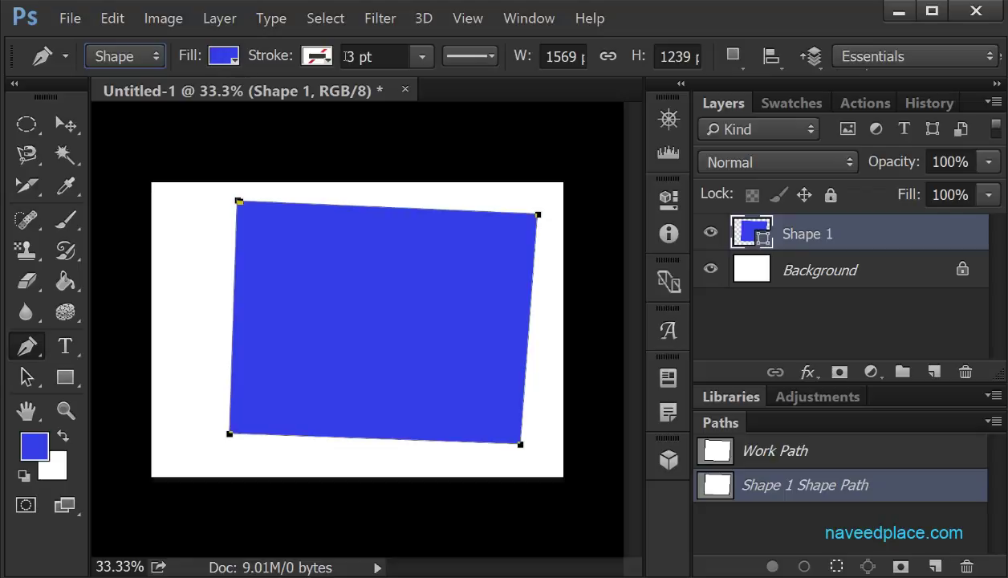
click(319, 57)
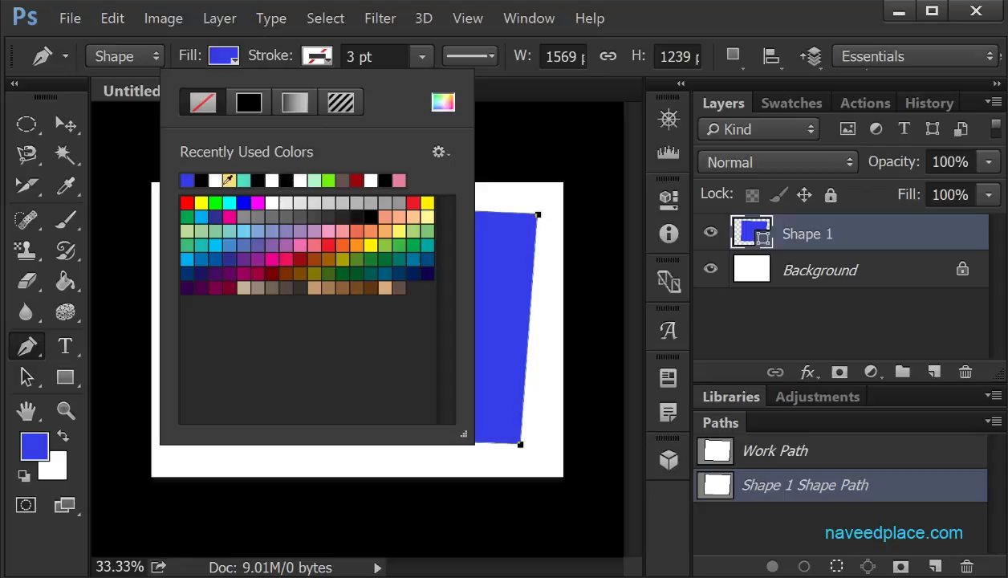
click(201, 204)
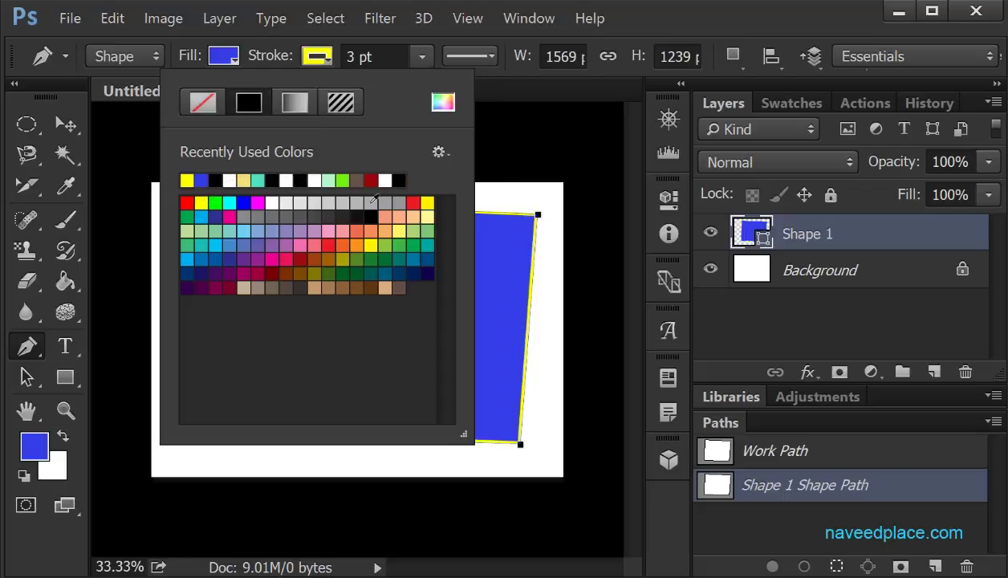
click(524, 137)
Step: Try to increase the stroke width for the shape, and activate the Move Tool
click(421, 57)
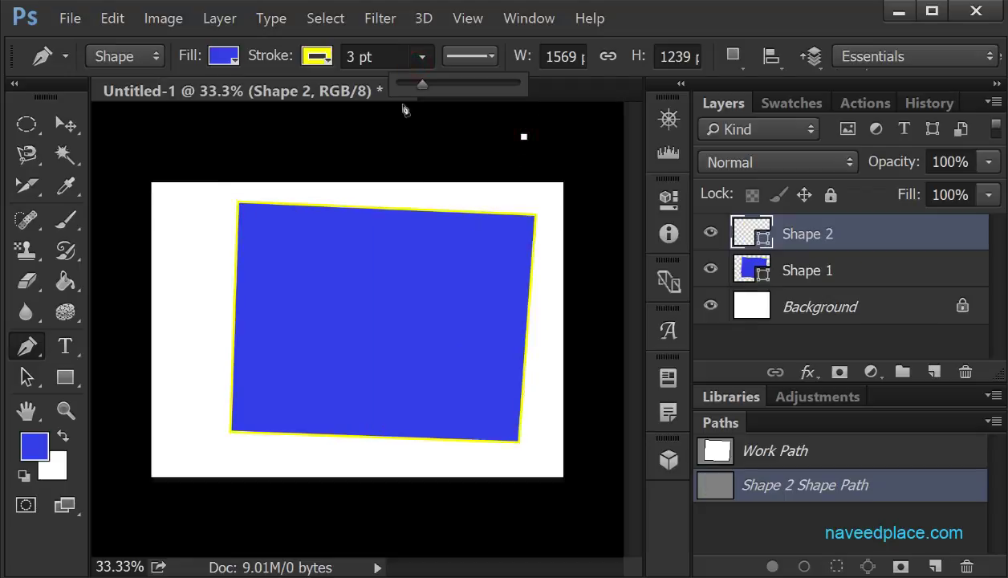
mouse_move(421, 84)
mouse_down()
mouse_move(487, 81)
mouse_move(445, 83)
mouse_up()
click(67, 124)
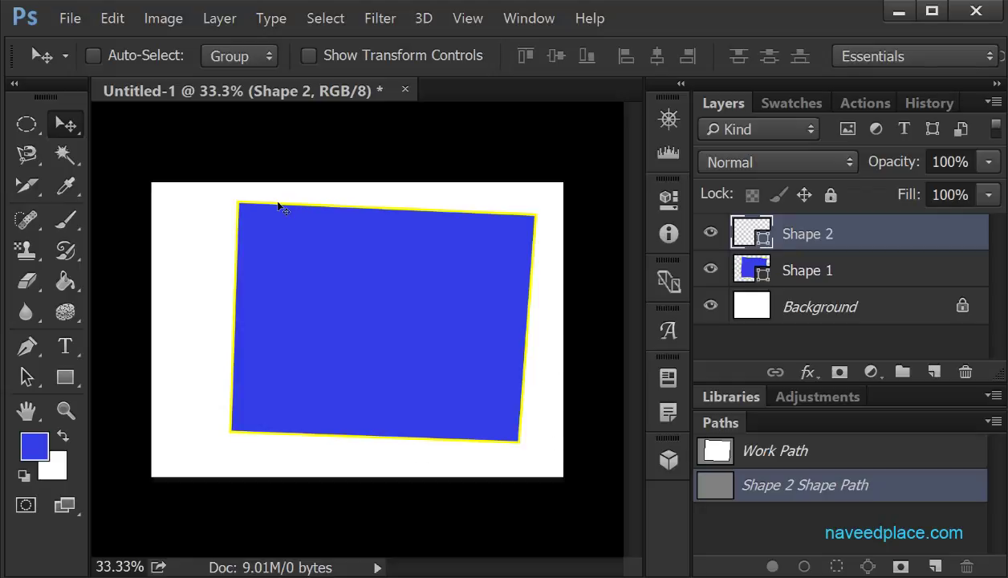
key(ctrl+plus)
key(ctrl+plus)
key(ctrl+minus)
key(ctrl+minus)
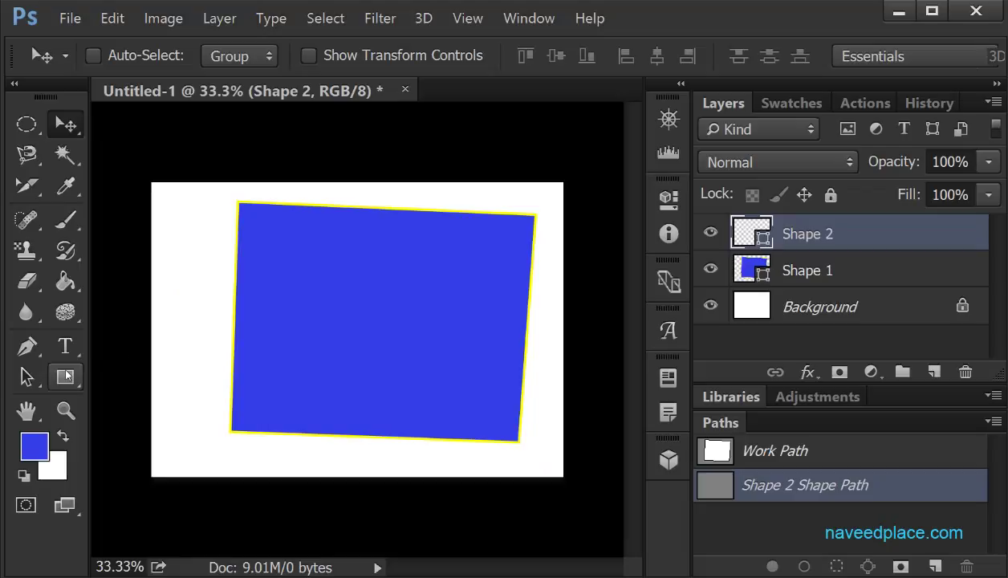
click(66, 376)
right_click(32, 376)
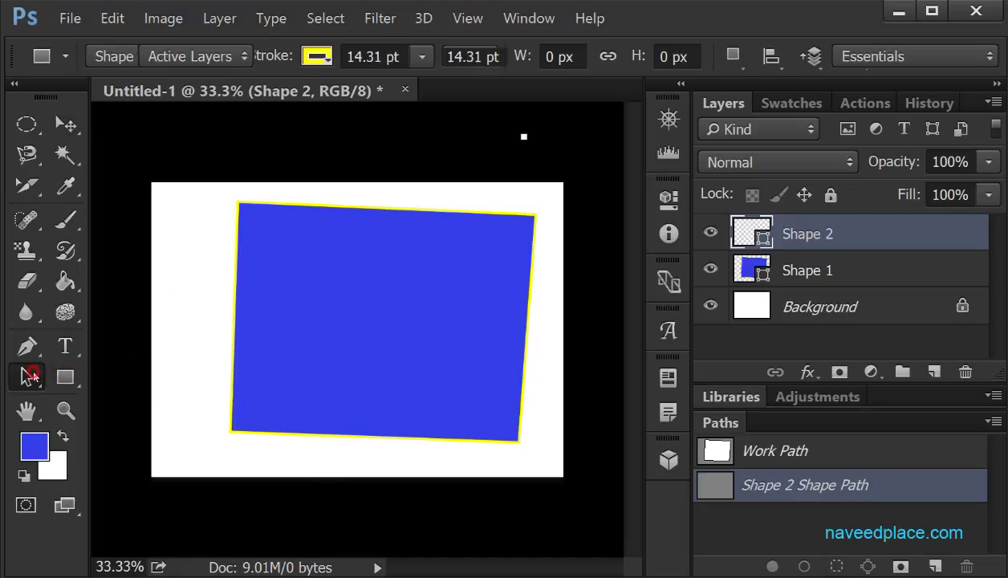
click(75, 374)
Step: Add a point to the unfinished Shape 2 path with the Pen Tool, near the canvas's upper-left area
right_click(26, 347)
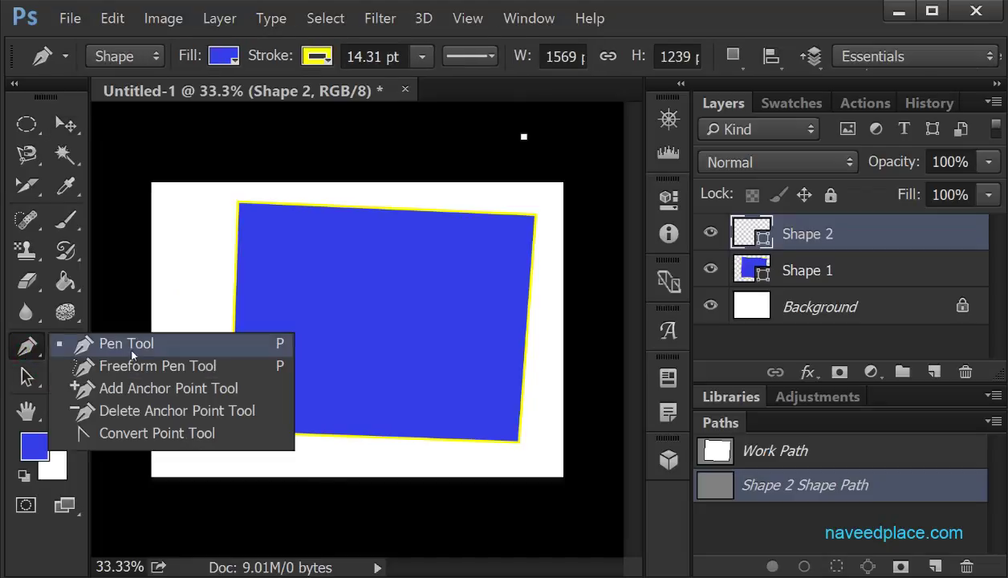
click(129, 344)
click(186, 247)
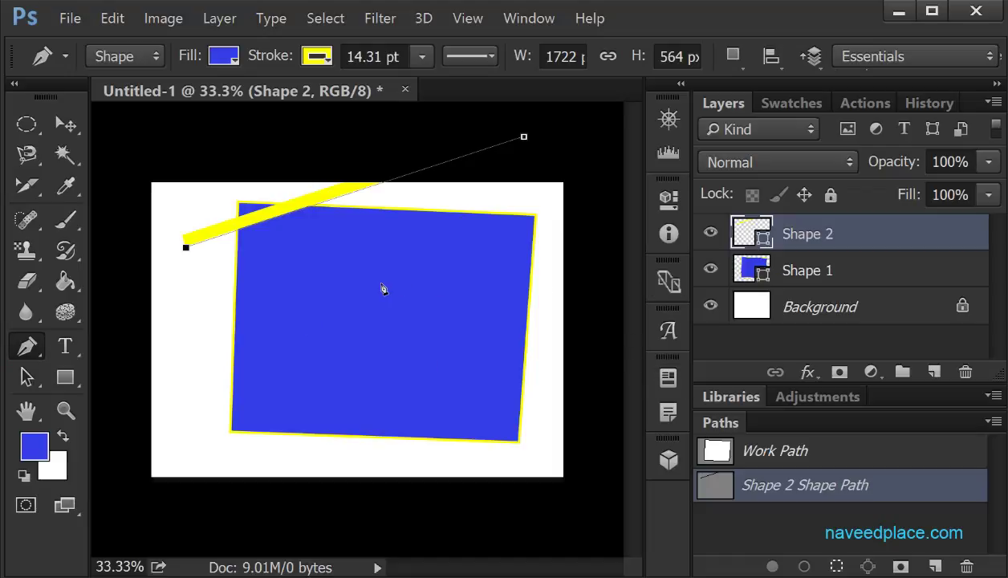
scroll(382, 287, up, 3)
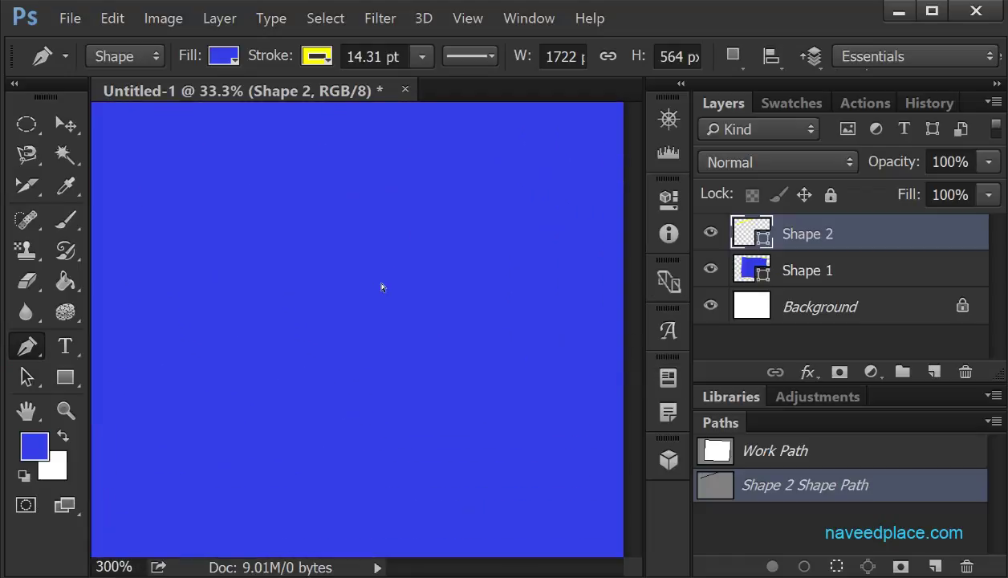
scroll(382, 287, up, 2)
scroll(382, 286, down, 2)
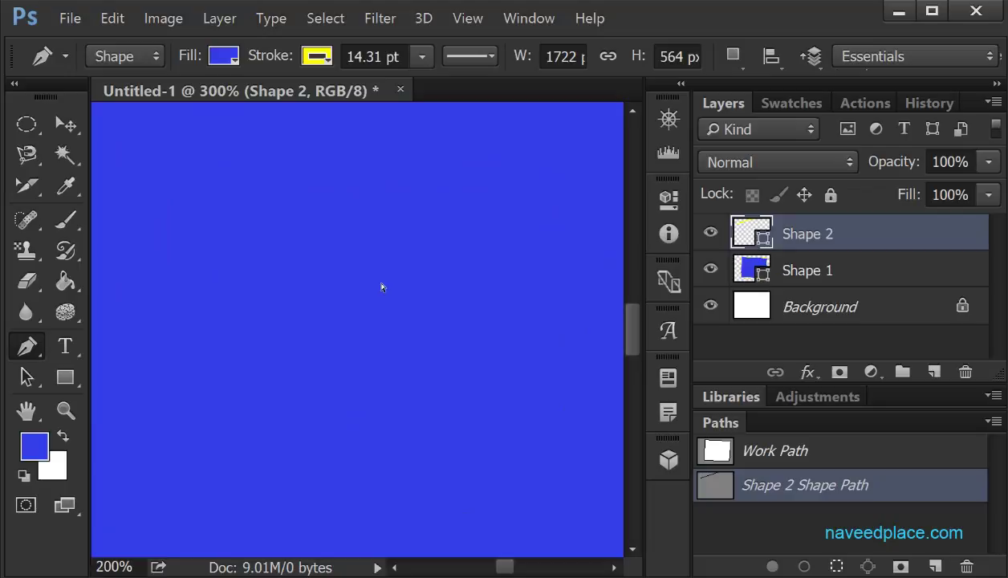
scroll(382, 287, down, 5)
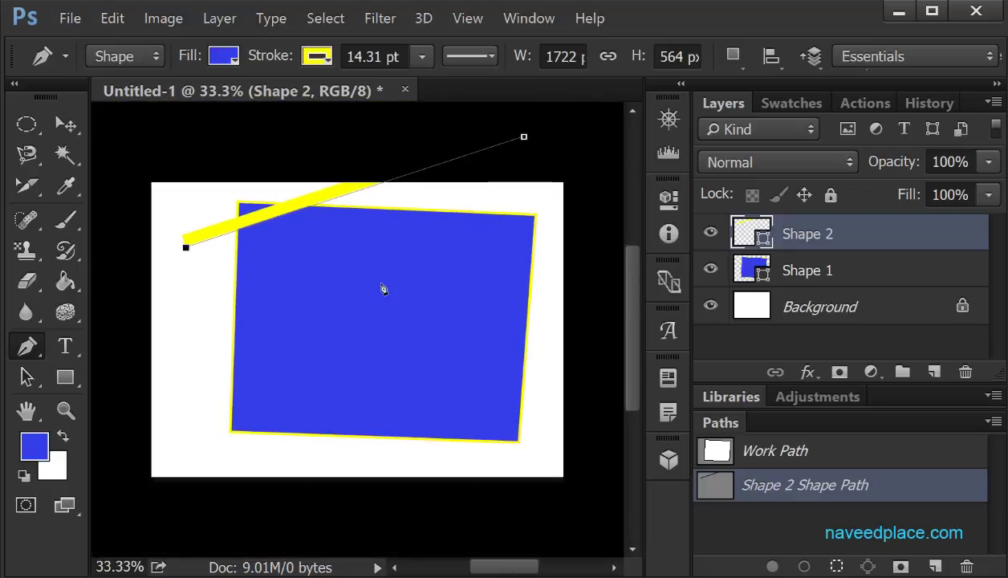
Step: Activate the Freeform Pen Tool and replace the current document, without saving it, by a new blank one
right_click(26, 346)
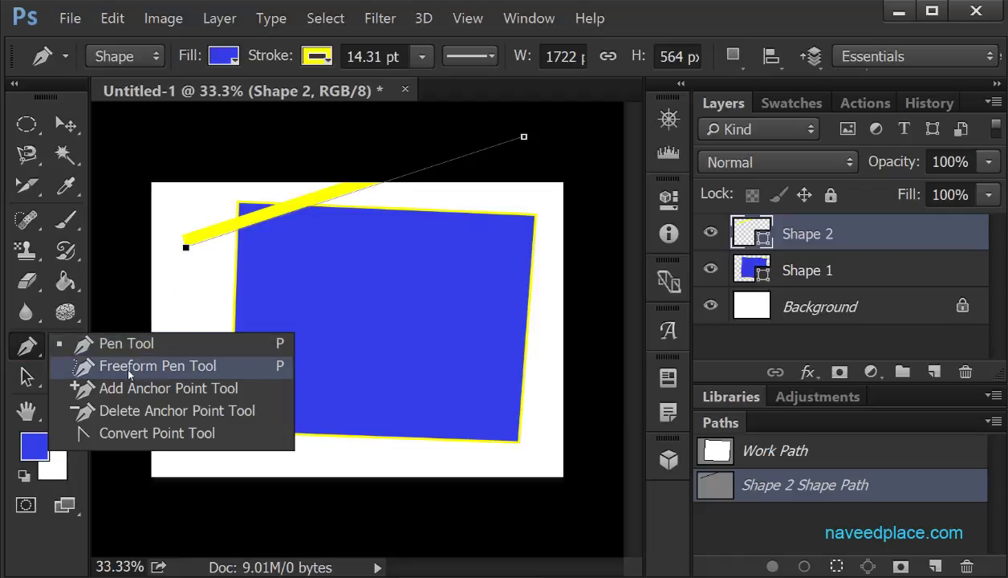
click(176, 369)
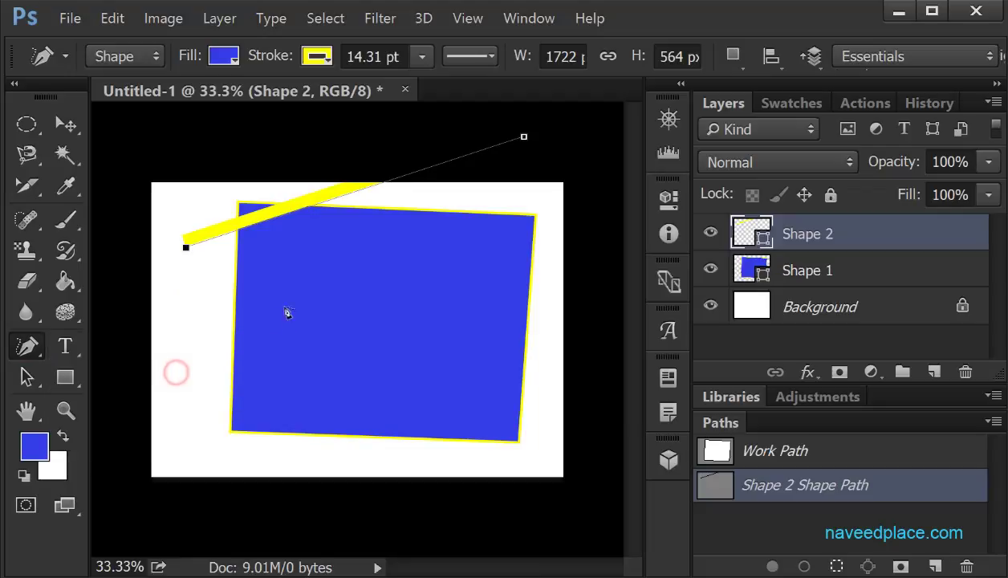
click(406, 89)
click(500, 315)
click(70, 19)
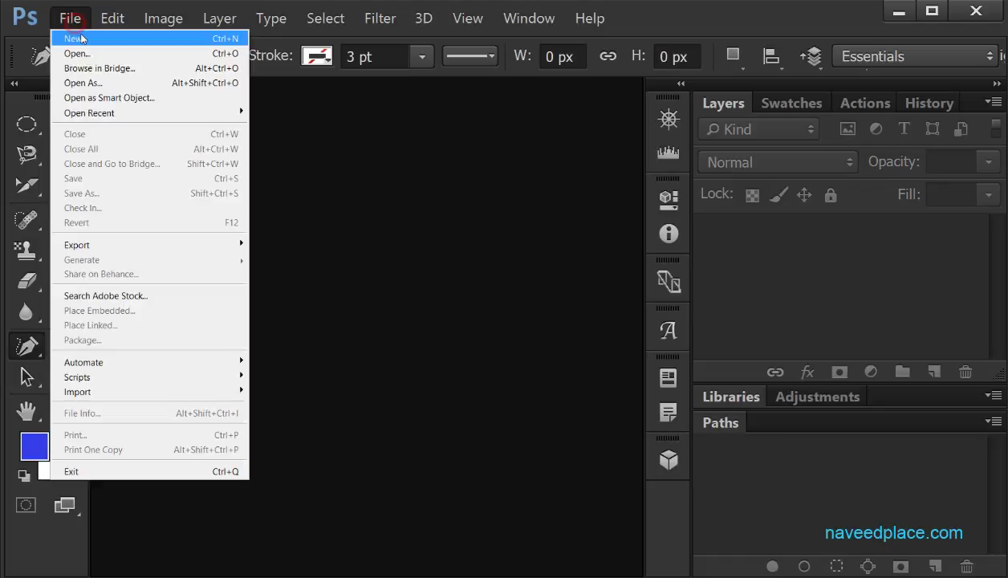
click(81, 38)
click(705, 65)
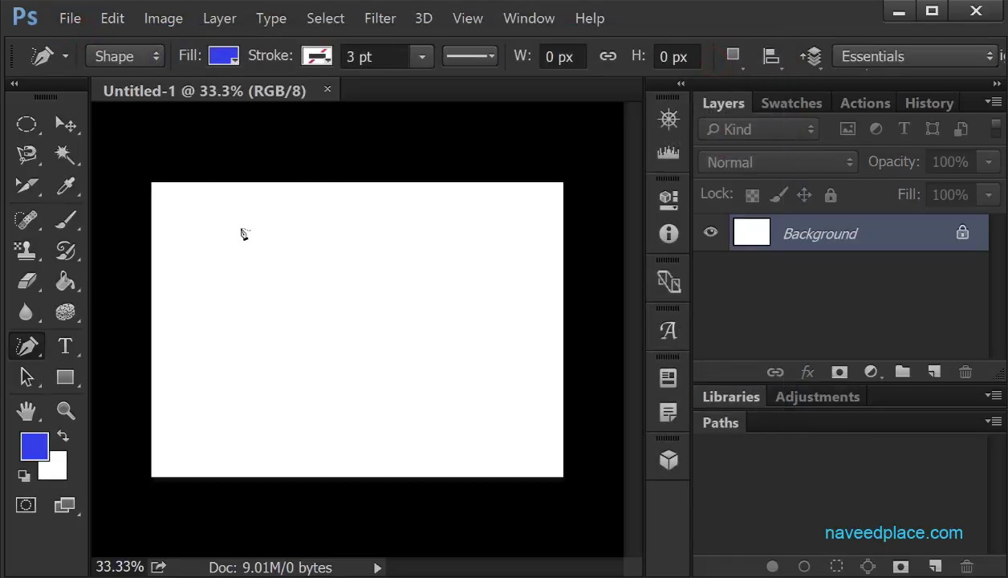
Step: Draw a zigzag filled shape on the left half of the canvas with the Freeform Pen Tool
right_click(26, 345)
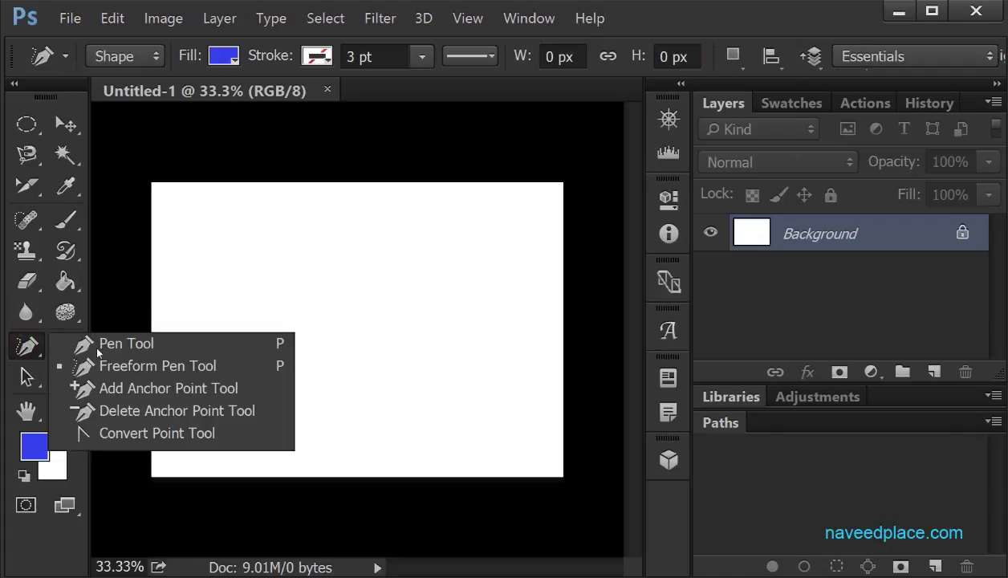
click(180, 368)
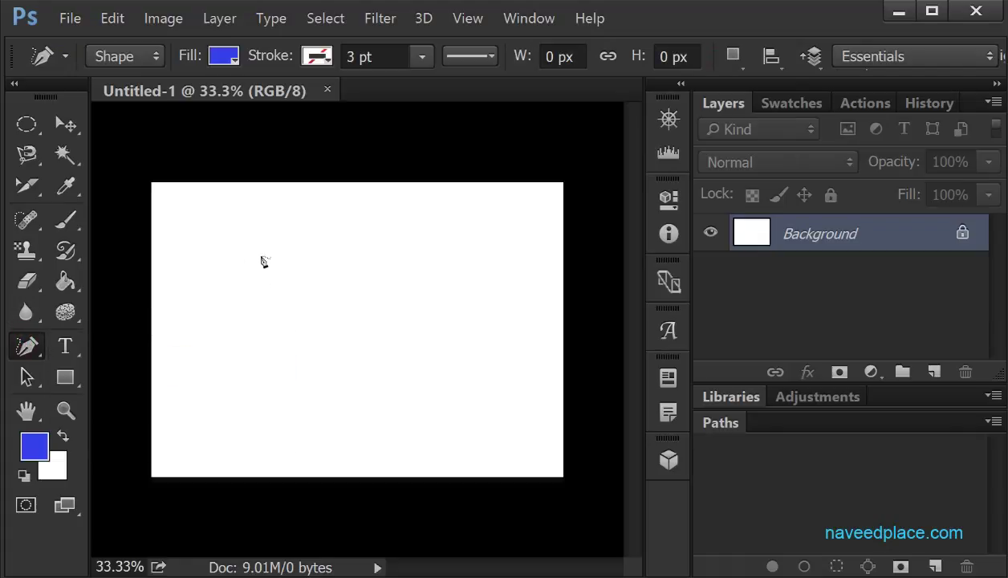
mouse_move(288, 219)
mouse_down()
mouse_move(265, 230)
mouse_move(233, 264)
mouse_move(313, 279)
mouse_move(205, 293)
mouse_move(340, 312)
mouse_move(248, 335)
mouse_move(246, 353)
mouse_move(347, 382)
mouse_move(232, 384)
mouse_up()
Step: Extend the zigzag shape with the Pen Tool to a corner point in the canvas's upper-right area
click(27, 361)
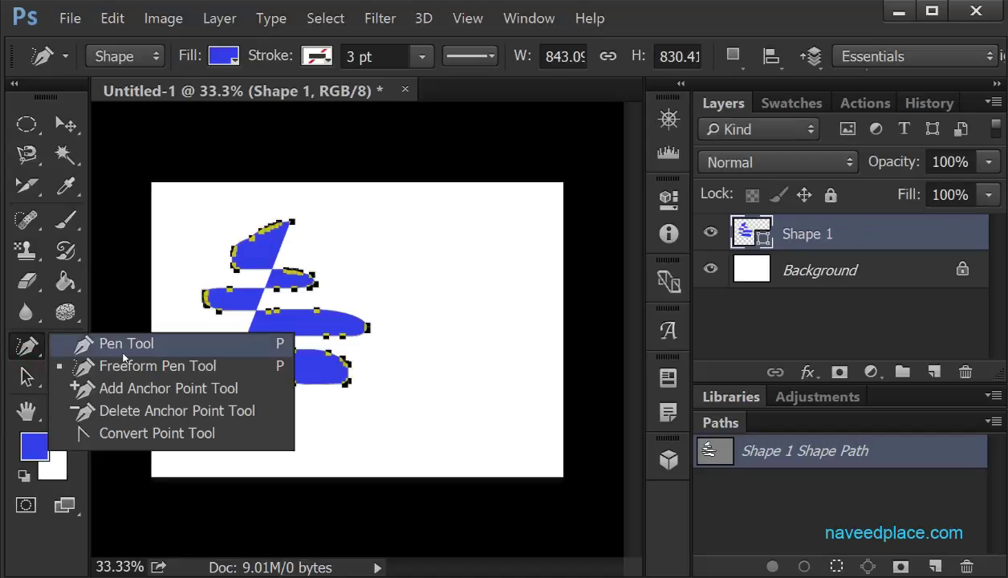
click(92, 344)
click(447, 219)
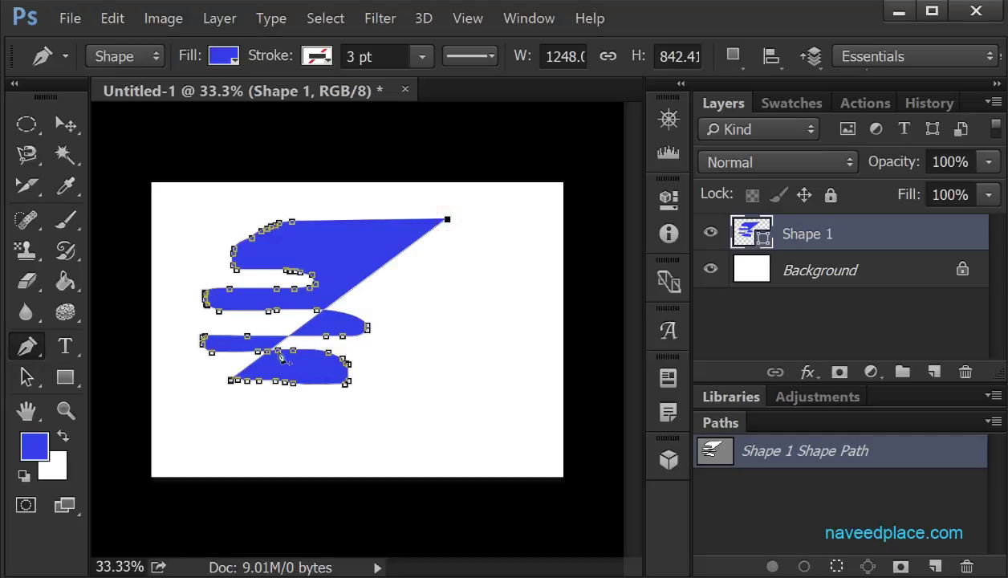
Step: Draw a closed, irregular freehand shape in the canvas's lower-right area with the Freeform Pen Tool
click(36, 346)
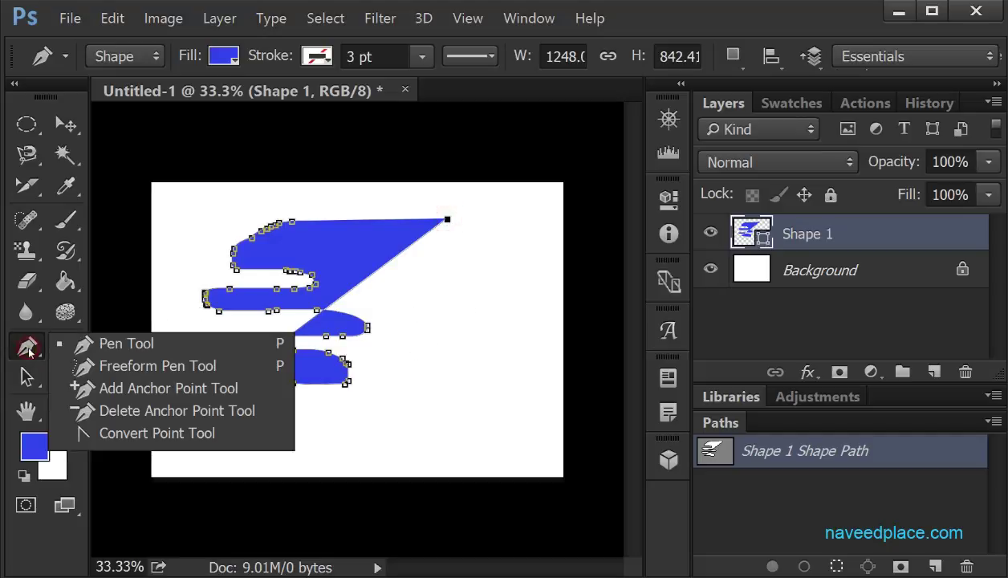
click(183, 366)
mouse_move(305, 443)
mouse_down()
mouse_move(407, 429)
mouse_move(473, 347)
mouse_move(488, 301)
mouse_move(520, 272)
mouse_move(515, 423)
mouse_move(471, 462)
mouse_move(306, 446)
mouse_up()
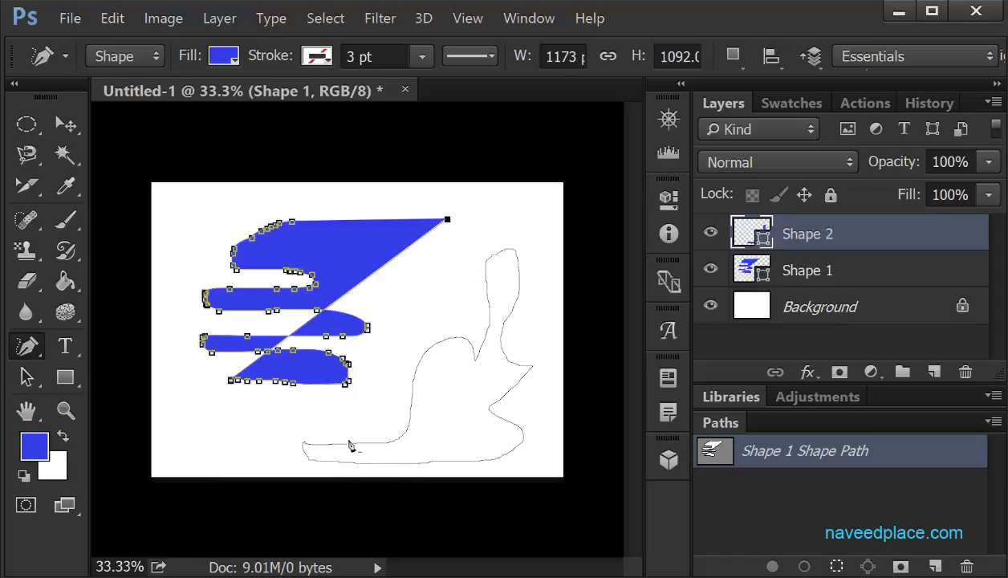
Step: Add two anchor points to the upper-left curve of the irregular freehand shape with the Add Anchor Point Tool
click(41, 353)
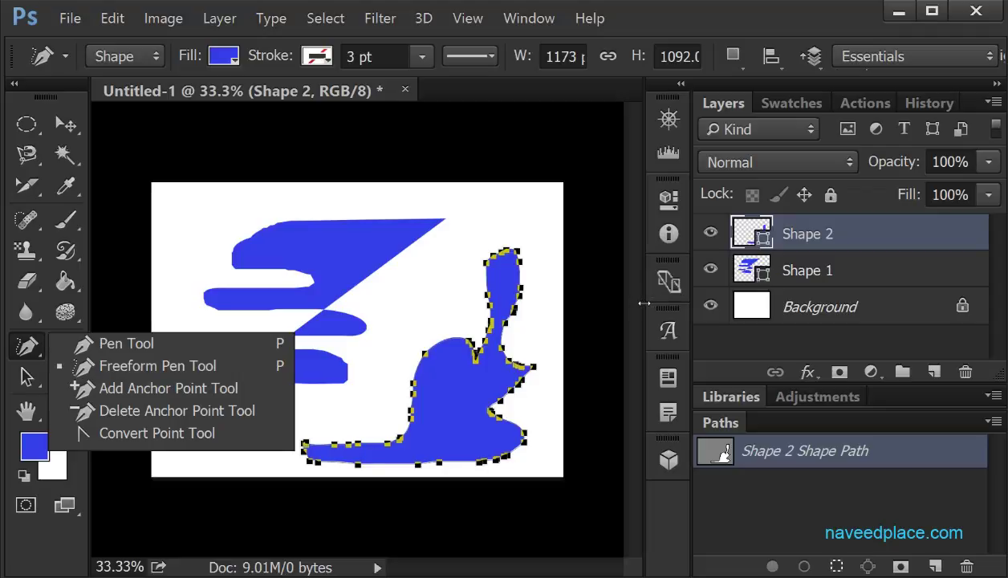
key(ctrl+plus)
key(ctrl+plus)
key(ctrl+plus)
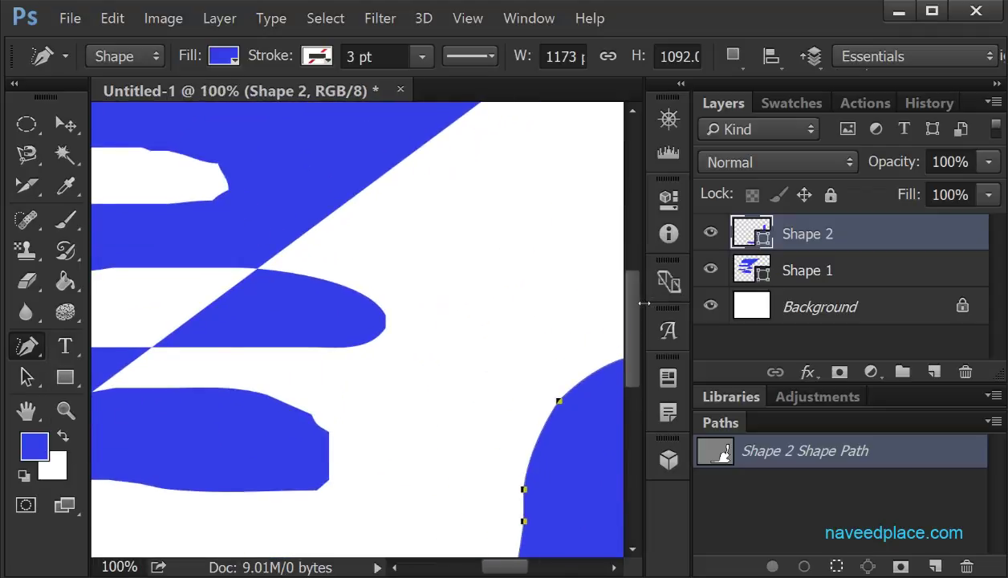
key(ctrl+minus)
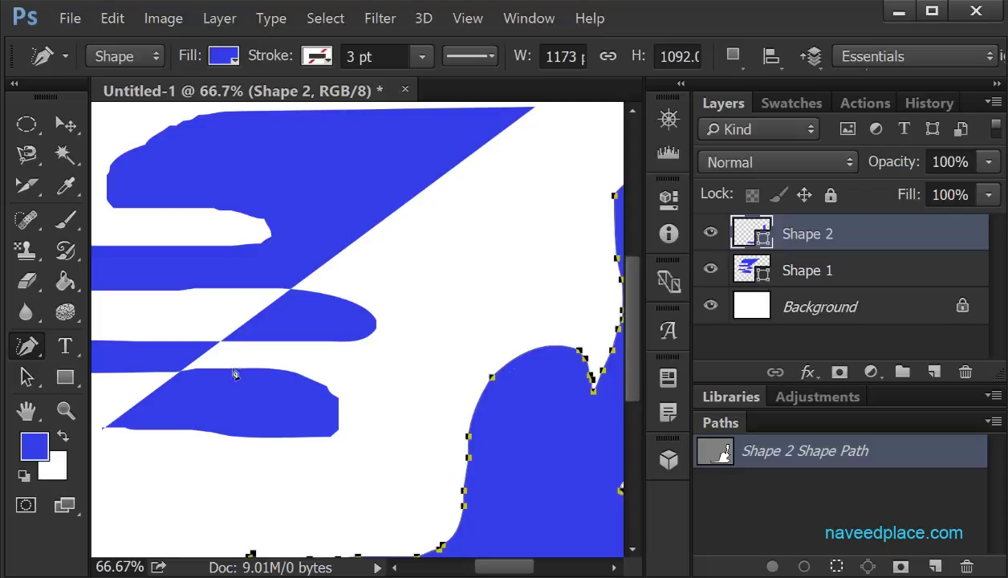
click(25, 347)
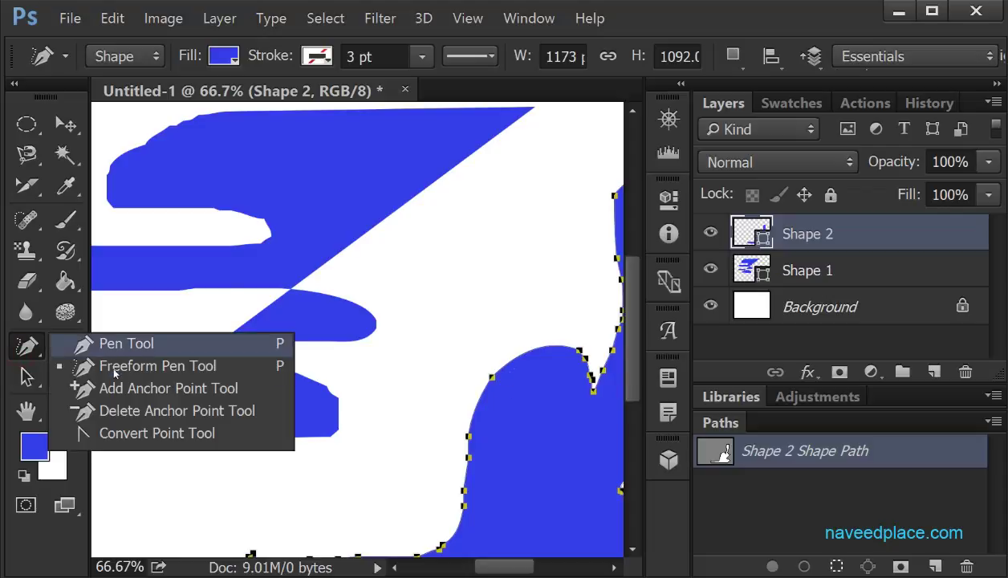
click(122, 390)
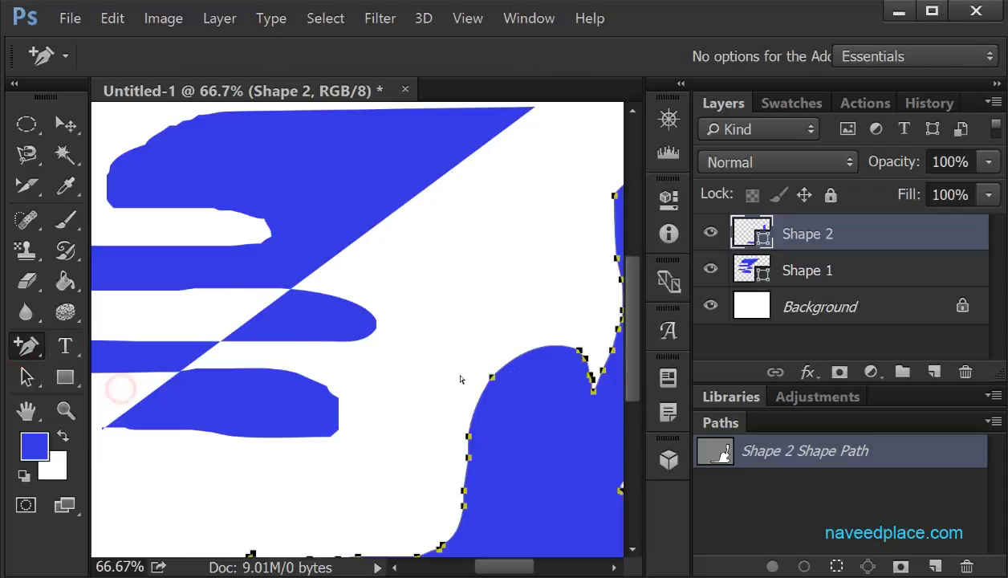
click(25, 347)
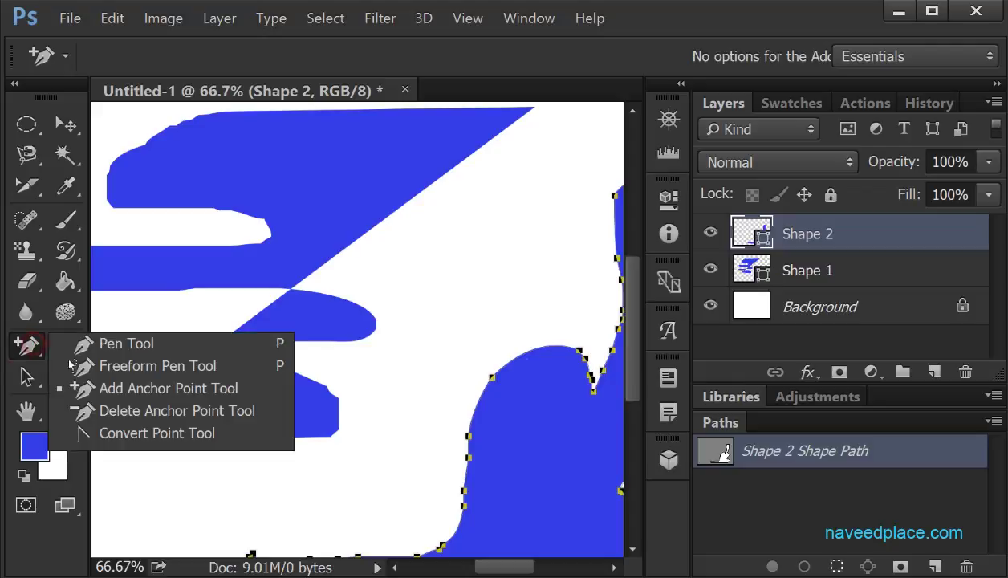
click(124, 389)
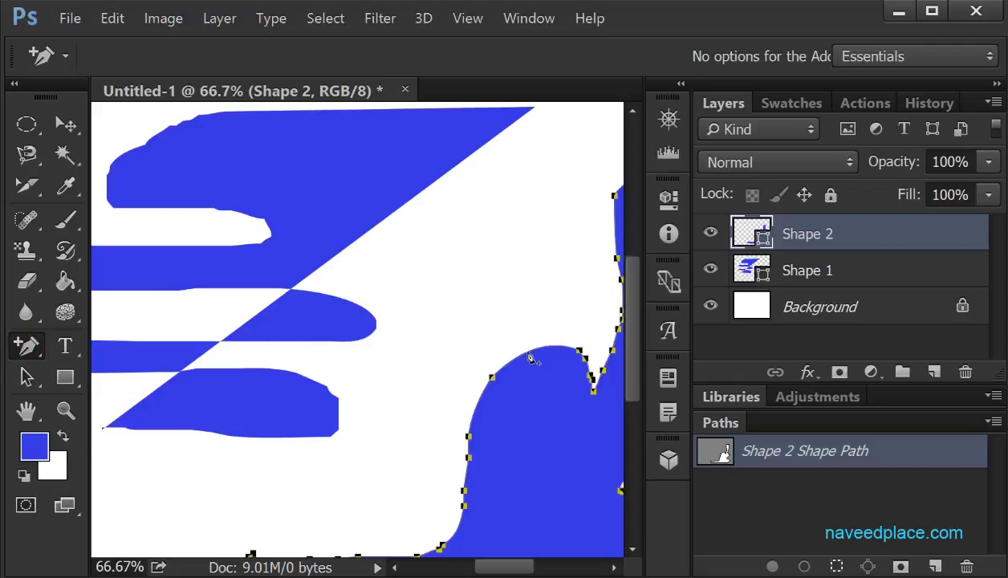
click(528, 352)
click(477, 405)
scroll(410, 436, down, 2)
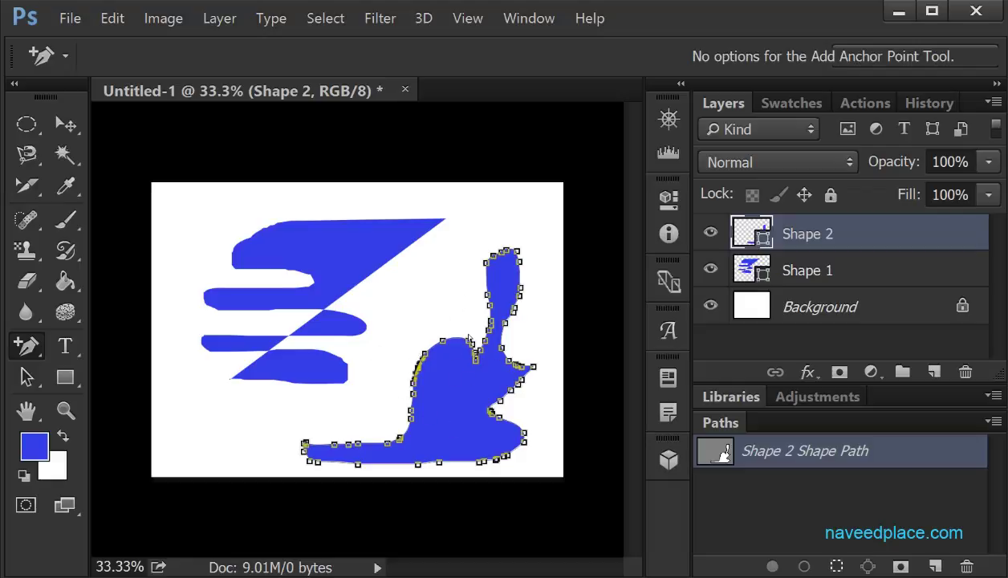
Step: Try to add an anchor point near the diagonal edge of the zigzag shape
right_click(27, 345)
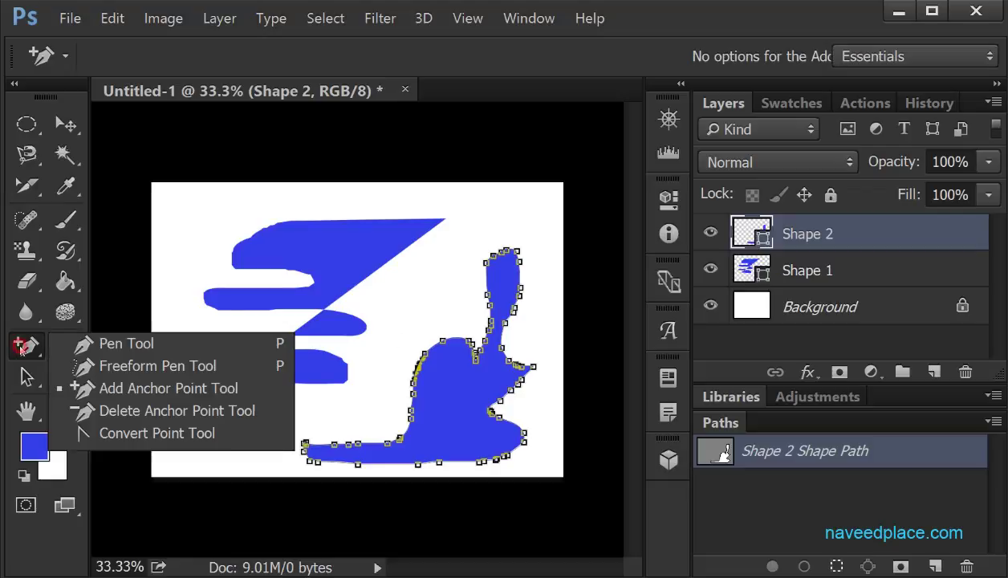
click(193, 390)
click(334, 300)
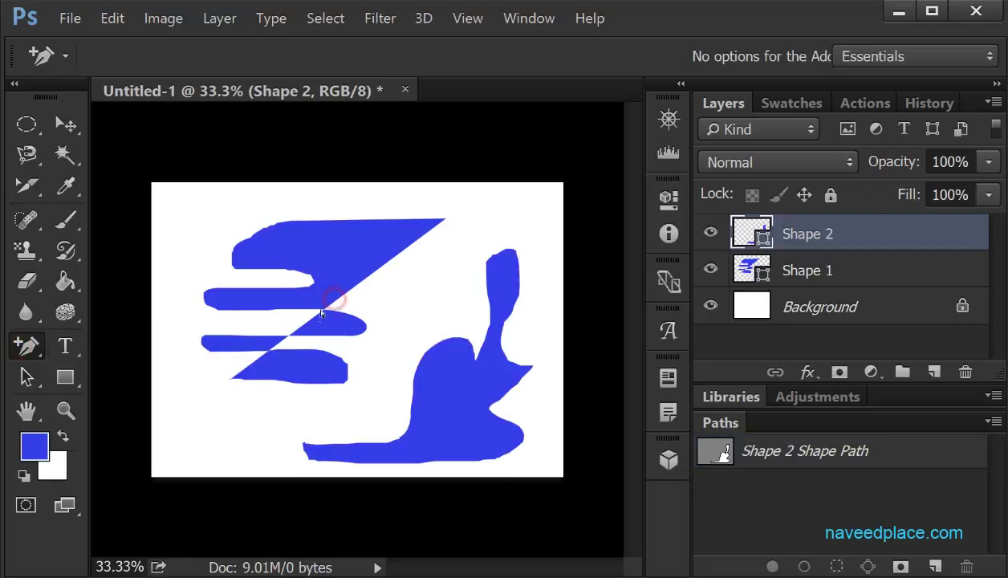
Step: Delete the anchor points along the upper-left curve and left side of the irregular freehand shape with the Delete Anchor Point Tool
right_click(27, 345)
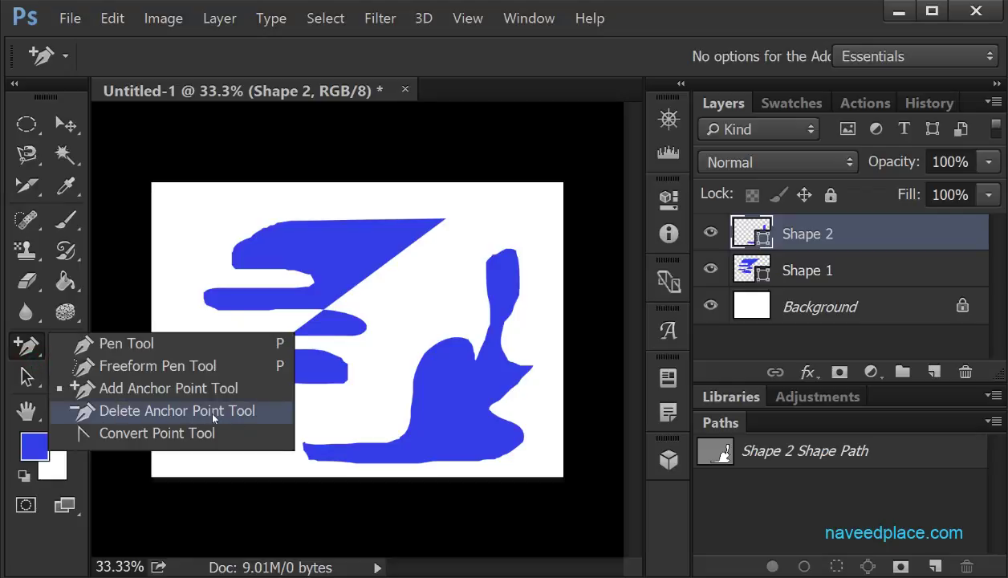
click(138, 413)
key(ctrl+plus)
key(ctrl+plus)
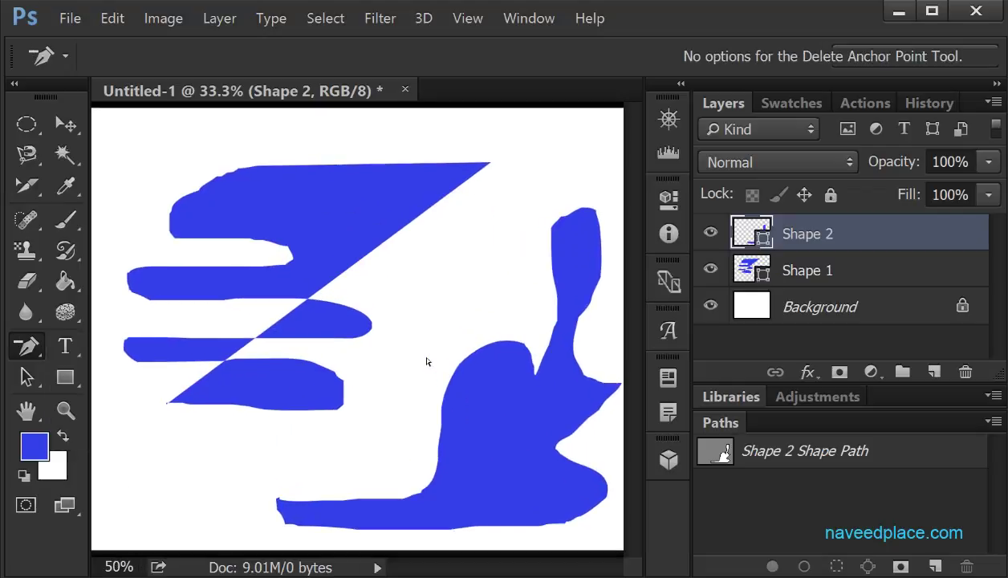
click(501, 378)
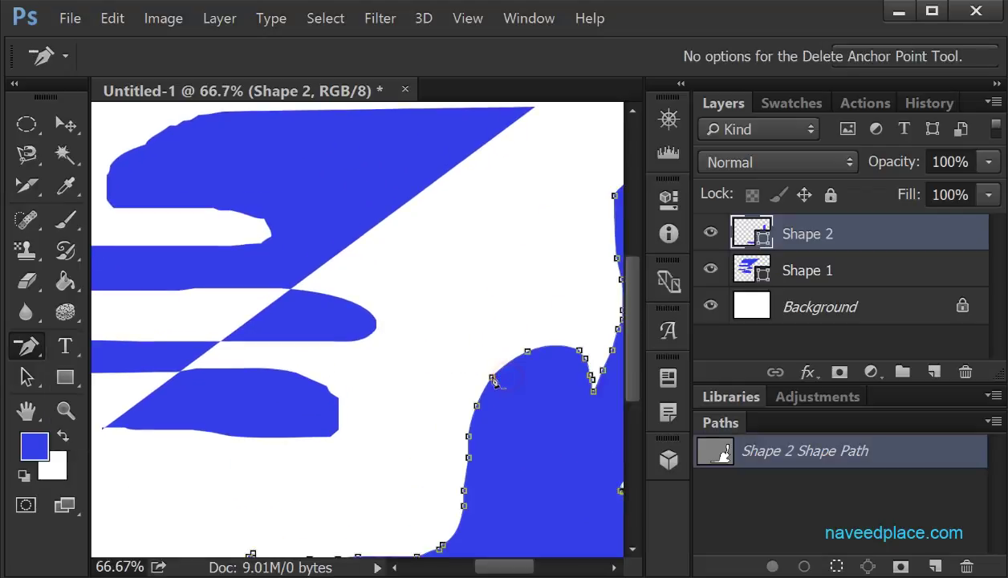
click(492, 376)
click(524, 351)
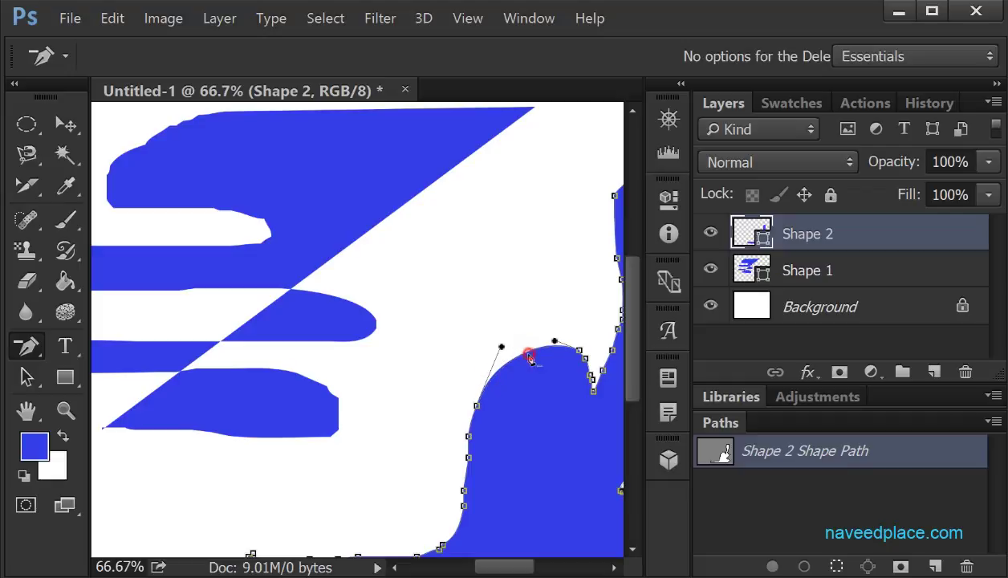
click(477, 406)
click(469, 436)
click(470, 458)
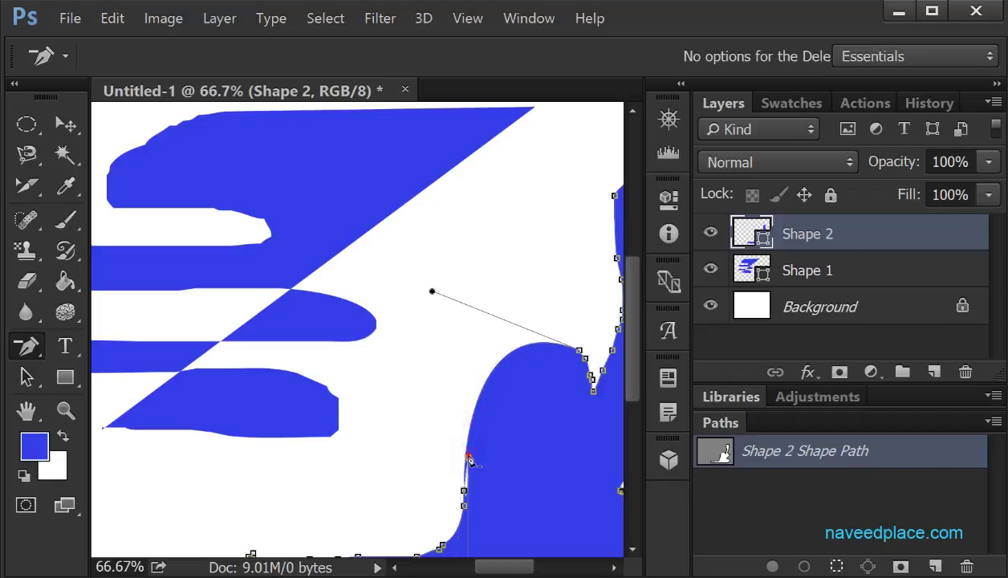
click(464, 490)
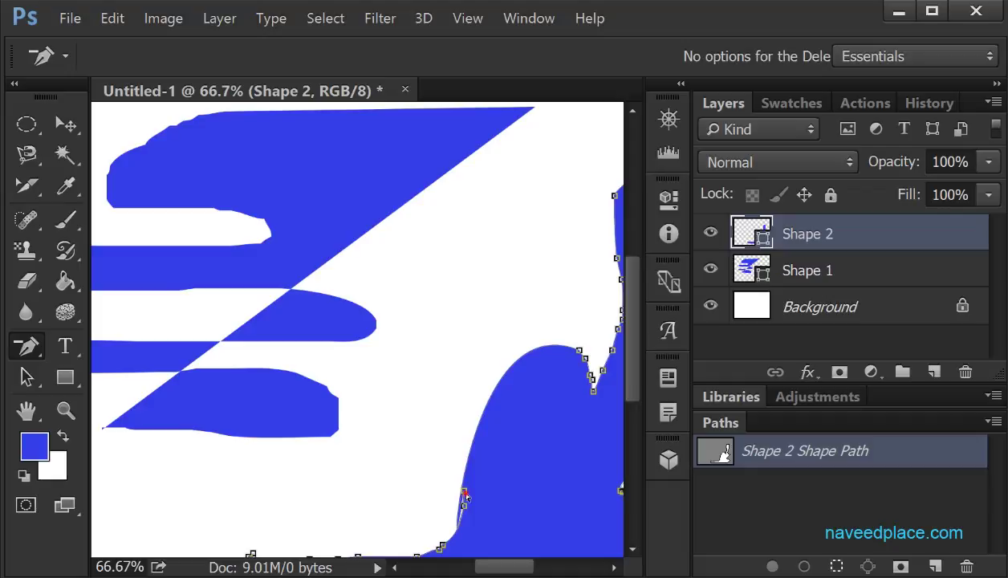
click(463, 492)
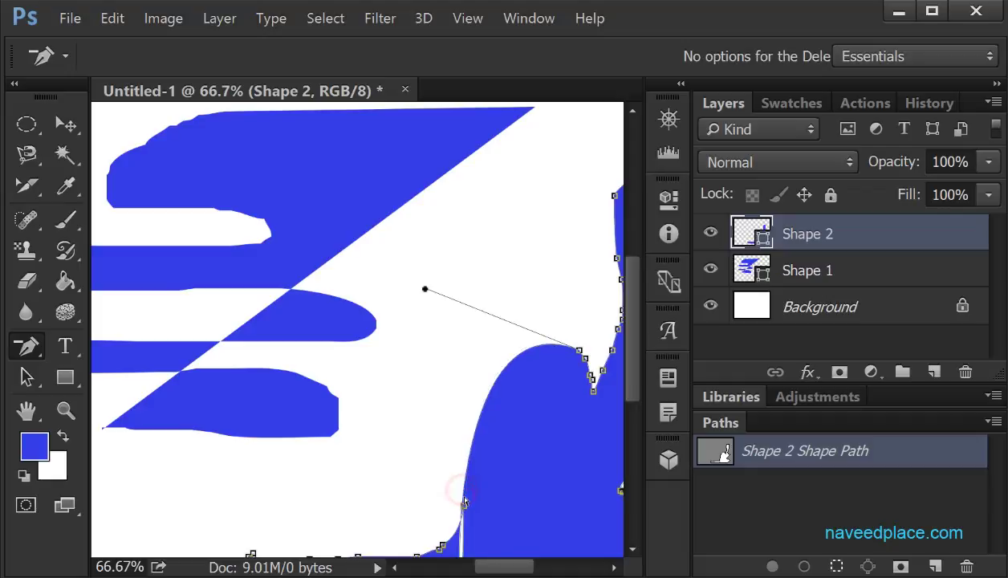
click(462, 507)
click(16, 351)
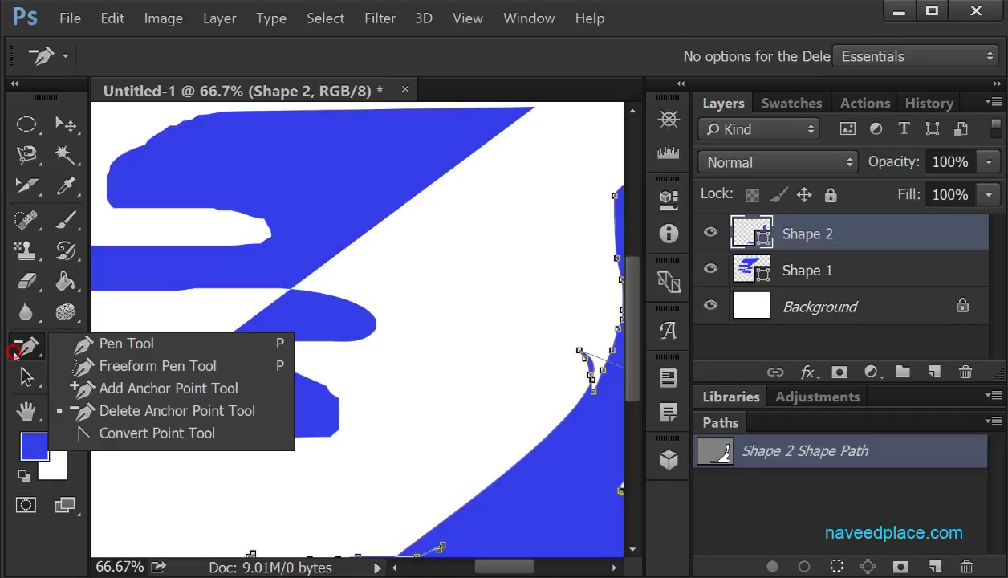
click(214, 417)
key(ctrl+minus)
key(ctrl+minus)
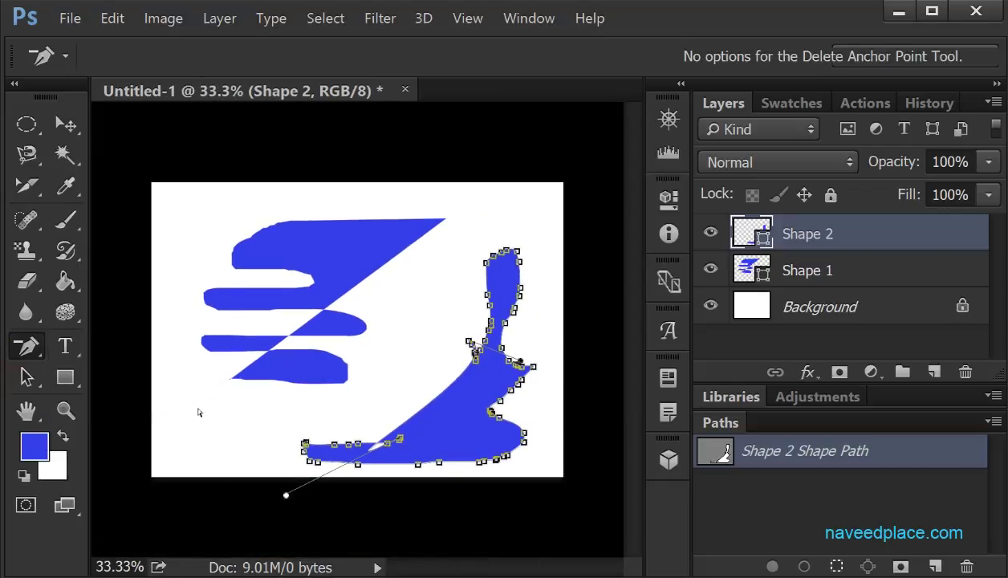
Step: With the Convert Point Tool, smooth the anchor above the irregular shape's right-side notch and convert it back to a corner point
click(29, 351)
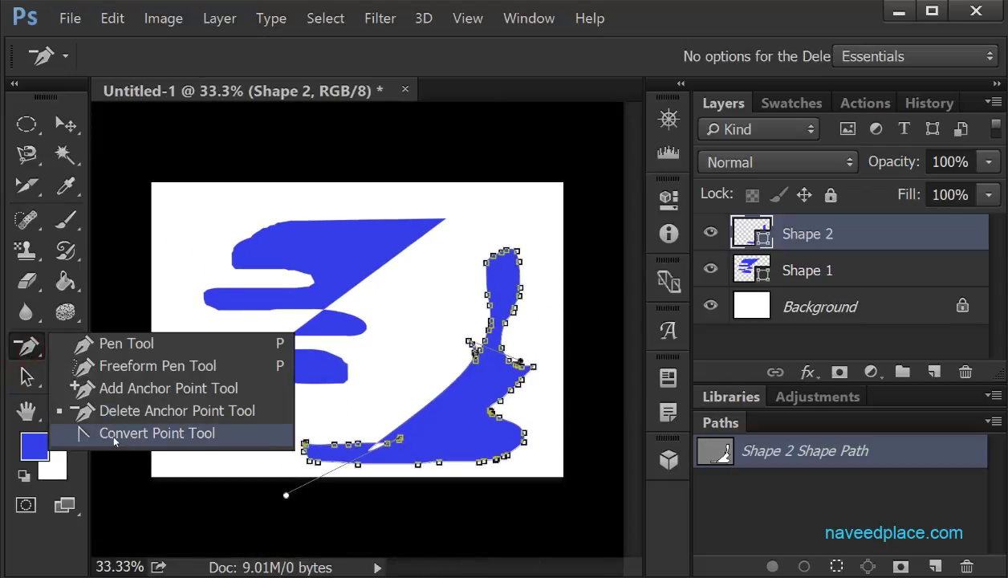
click(146, 436)
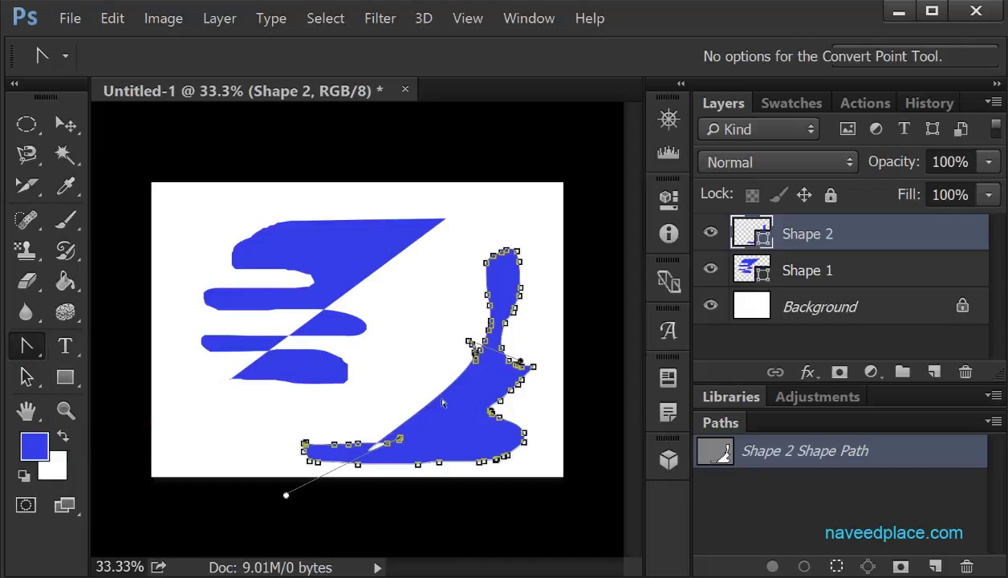
key(ctrl+plus)
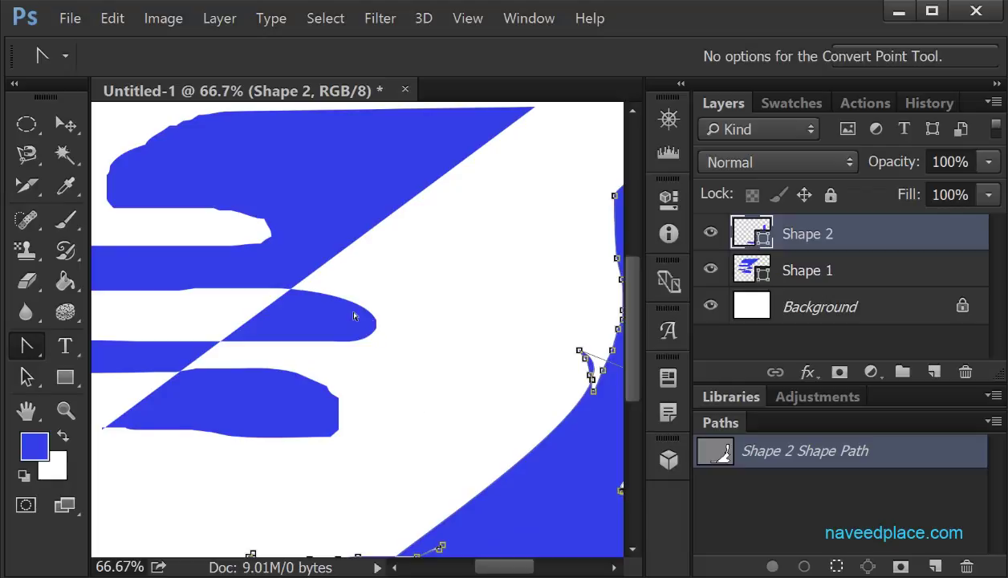
key(ctrl+plus)
drag(420, 338, 202, 214)
click(357, 399)
click(370, 398)
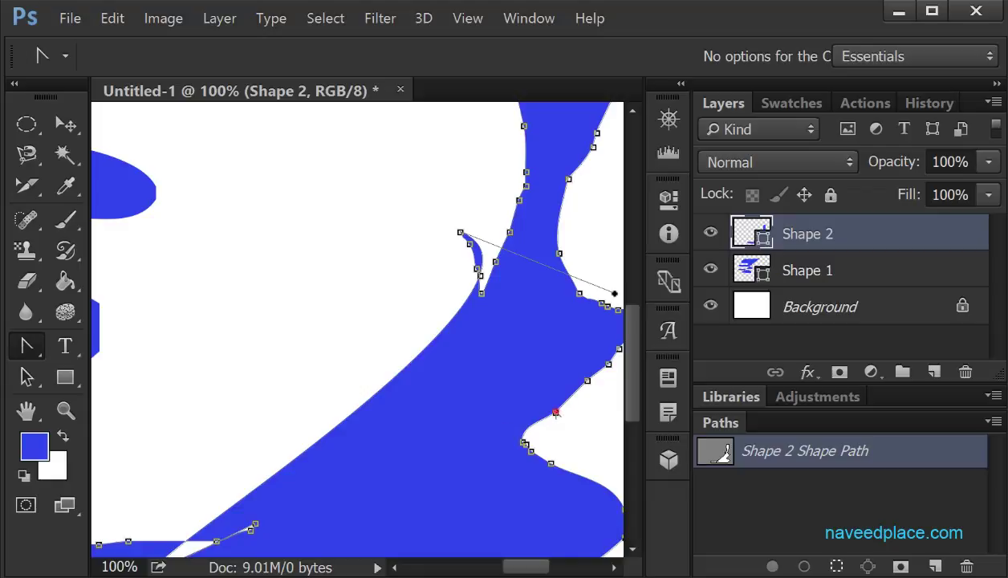
drag(555, 412, 523, 396)
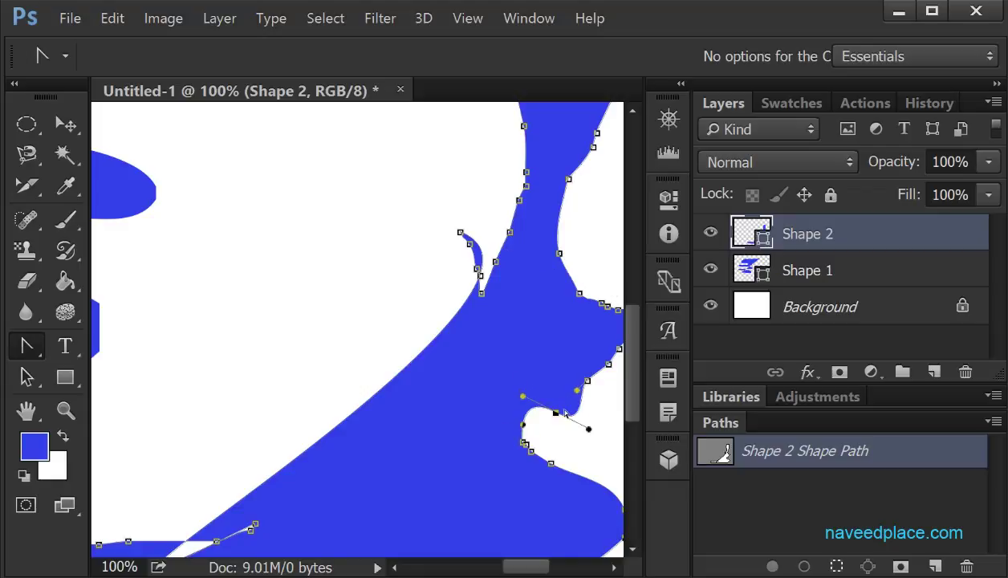
click(555, 413)
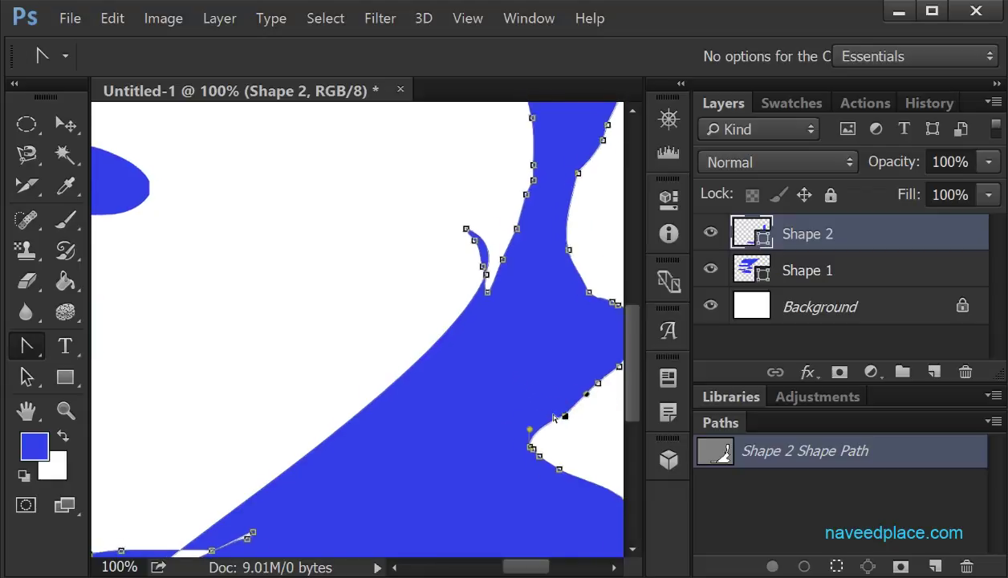
Step: Pull long curve handles out of the corner point above the right-side notch, bending the shape's edge into an S-curve
key(ctrl+plus)
drag(545, 417, 151, 298)
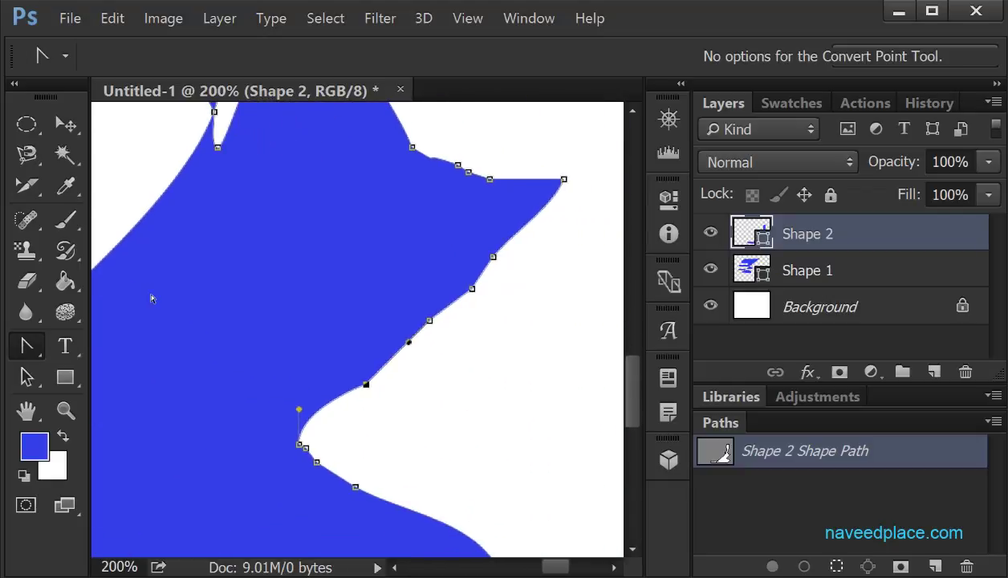
key(ctrl+plus)
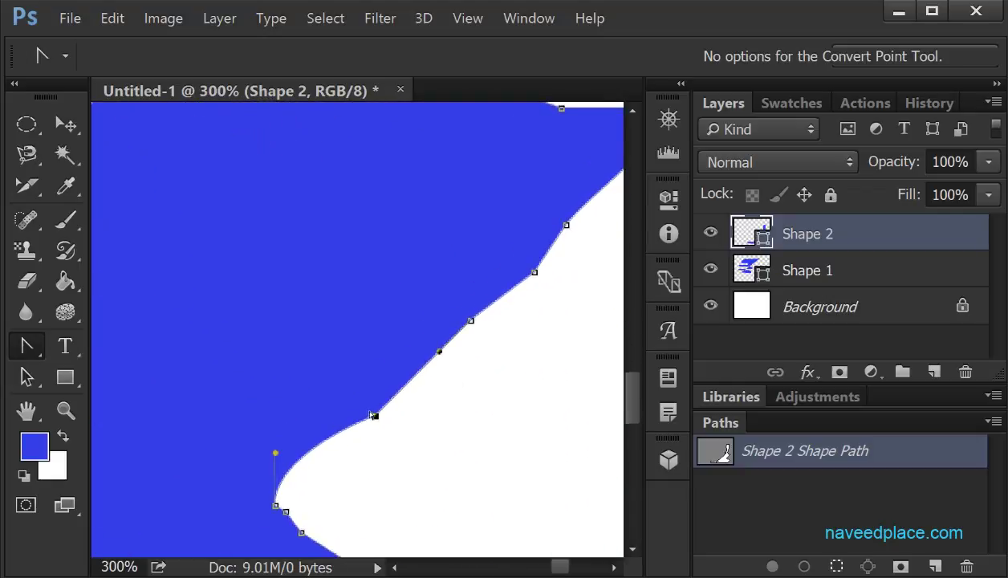
drag(373, 414, 289, 347)
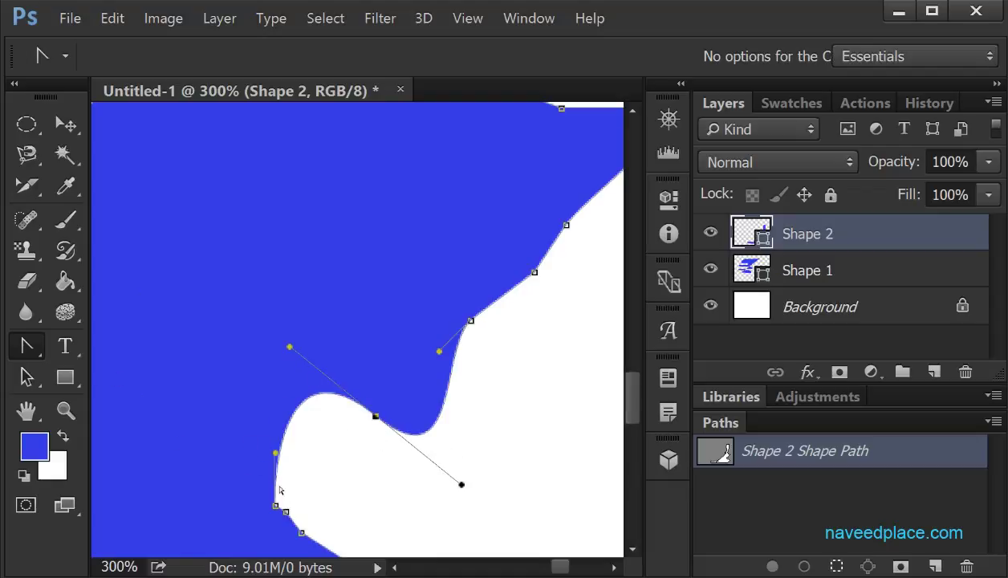
Step: Convert the smooth anchor above the right-side notch back to a corner point with the Convert Point Tool
right_click(29, 347)
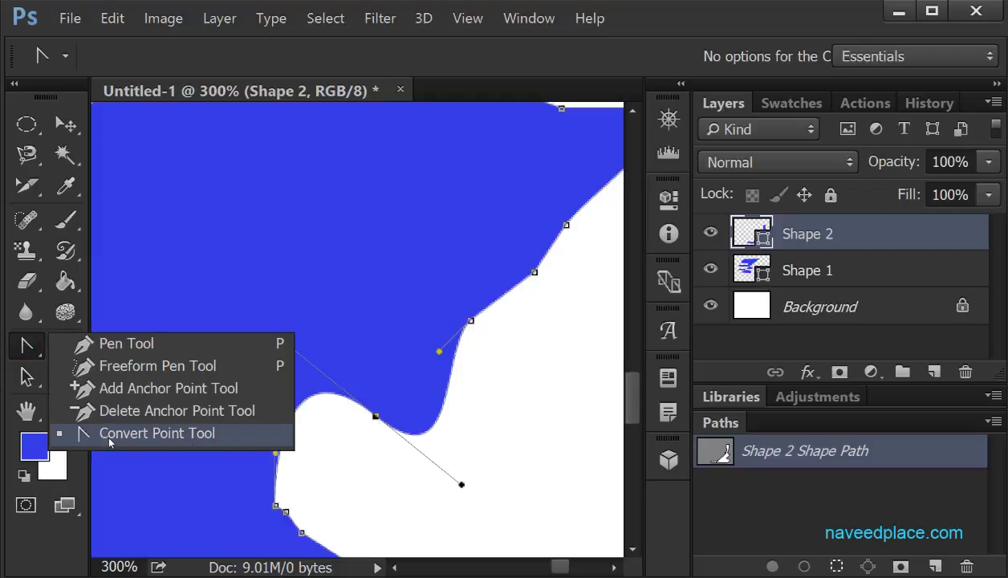
click(109, 439)
right_click(29, 347)
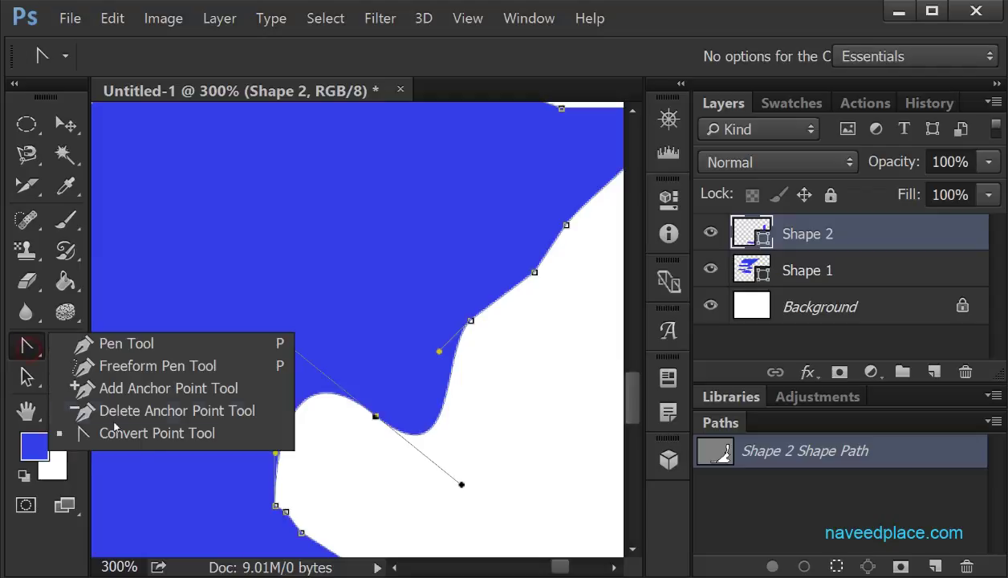
click(143, 442)
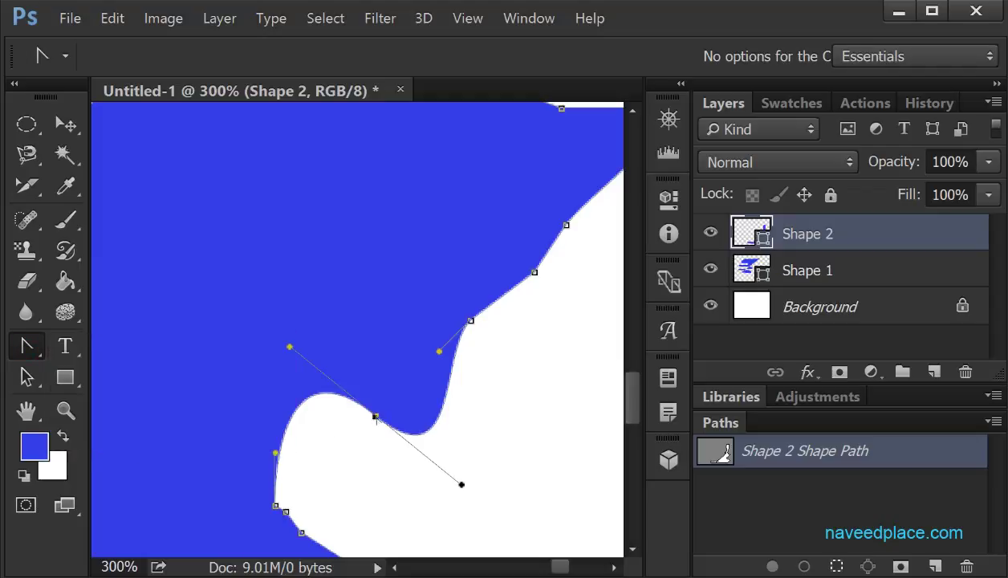
click(376, 416)
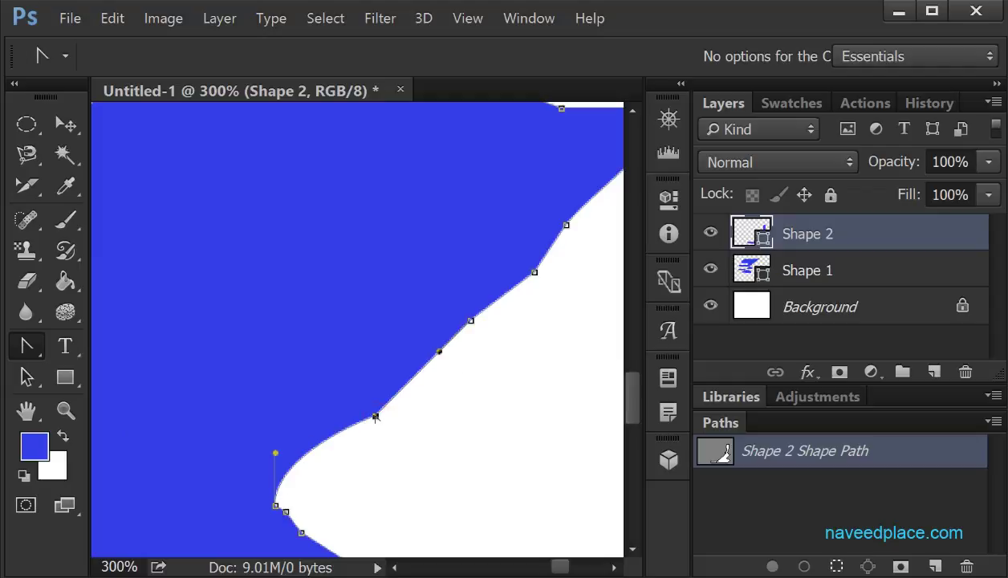
Step: Smooth the anchor above the right-side notch once more, and convert it back to a corner point
drag(375, 417, 287, 345)
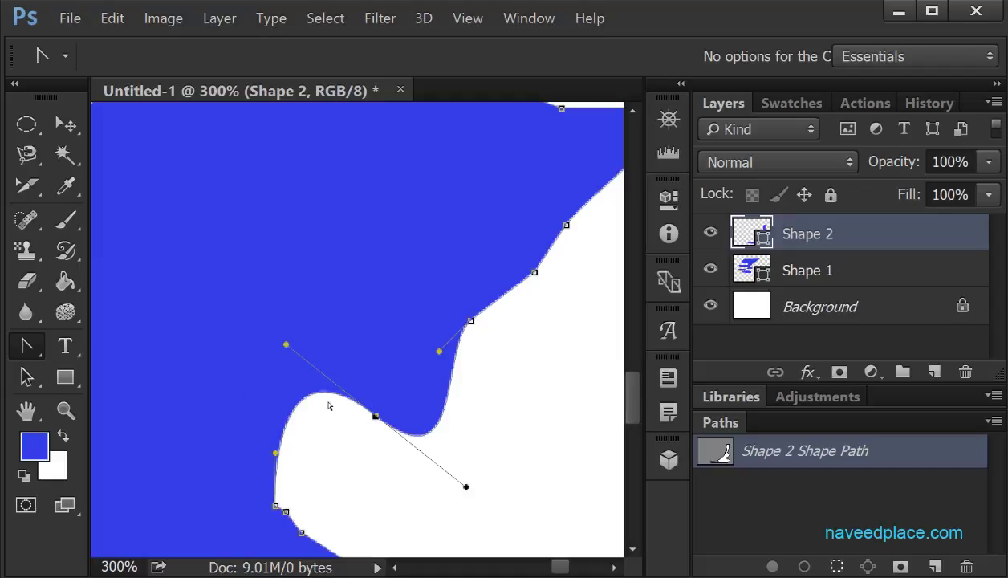
click(375, 417)
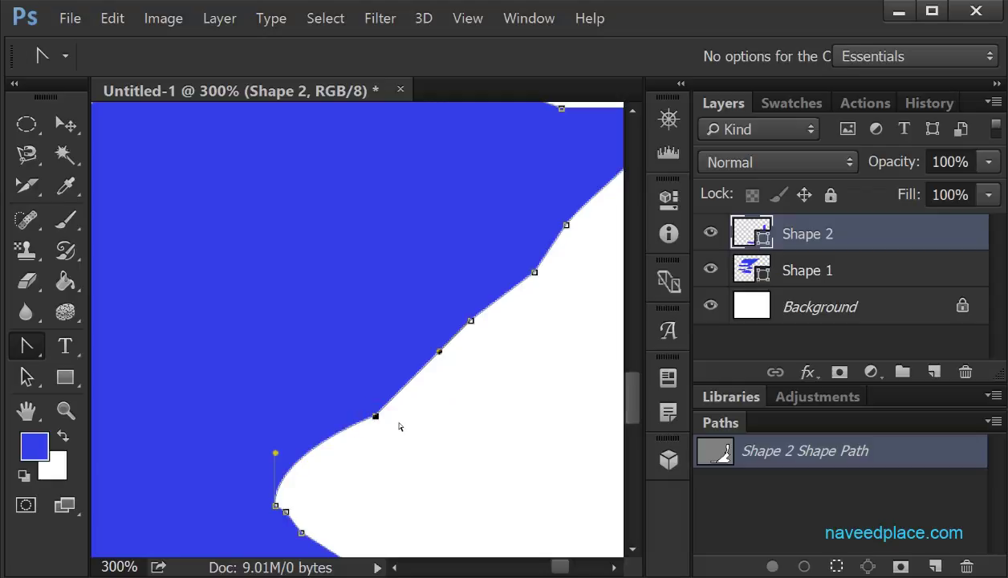
key(ctrl+minus)
key(ctrl+minus)
key(ctrl+minus)
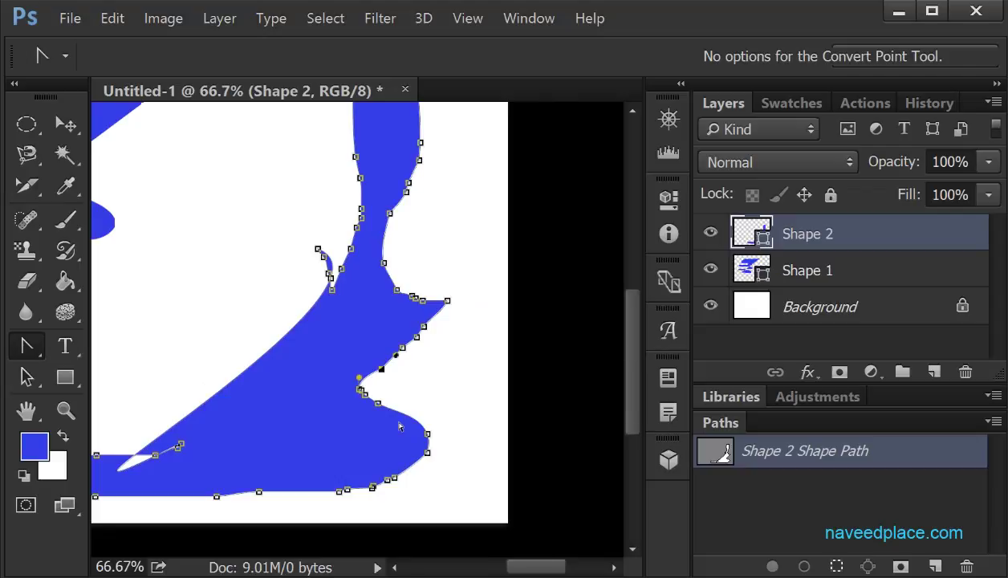
Step: Activate the Path Selection Tool so that all anchor points of the irregular freehand shape are selected
click(27, 345)
click(27, 378)
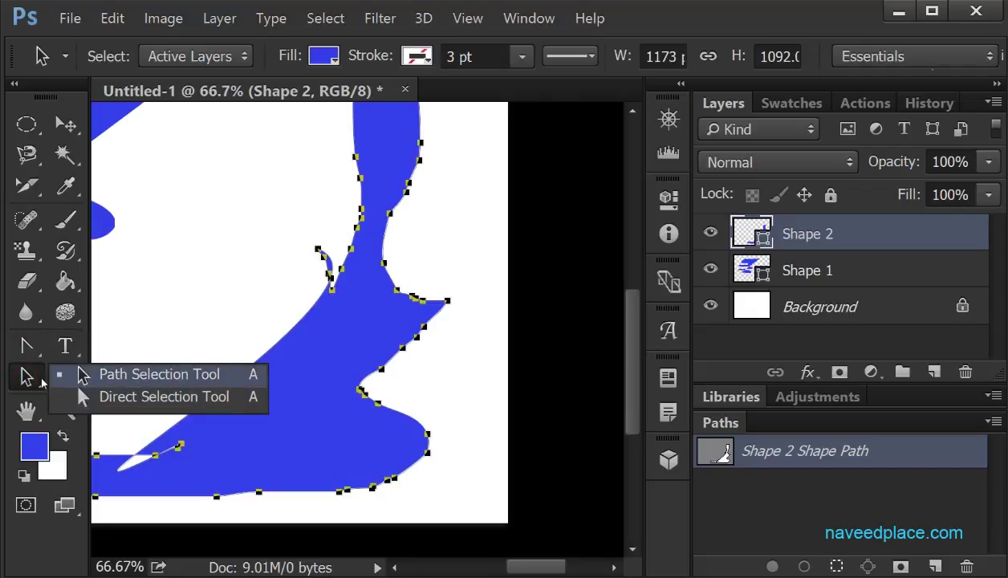
click(83, 374)
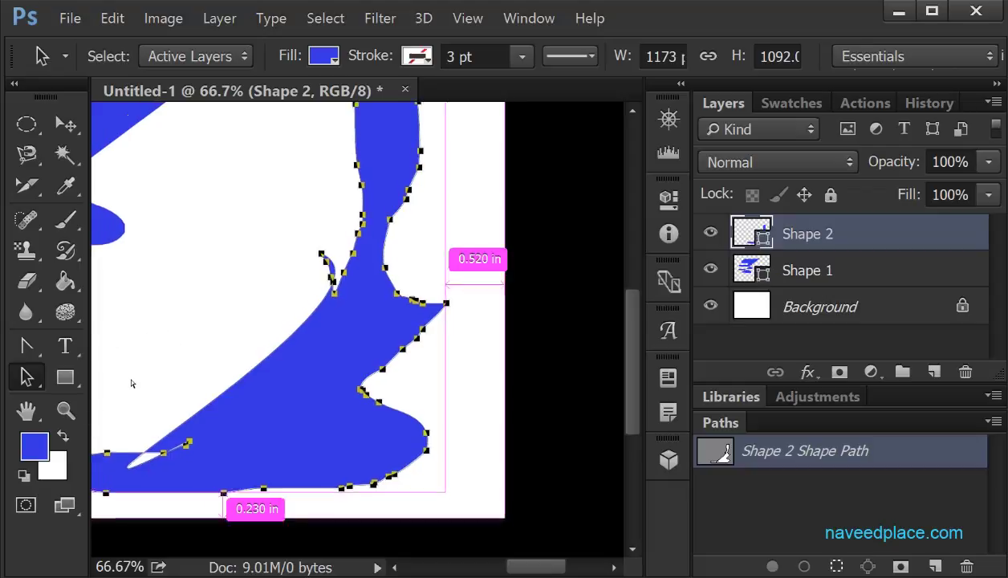
key(ctrl+minus)
key(ctrl+minus)
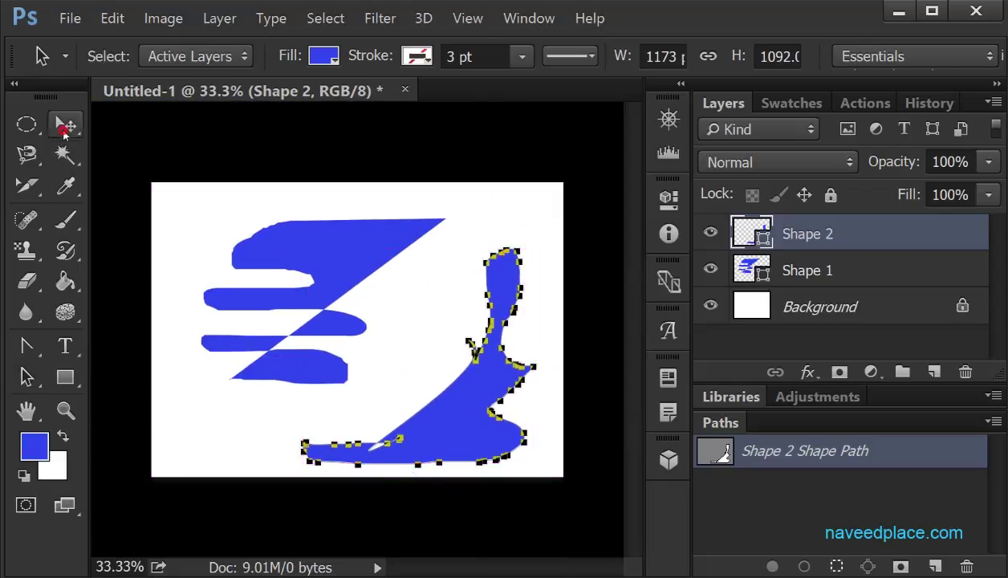
Step: Switch to the Move Tool
click(66, 124)
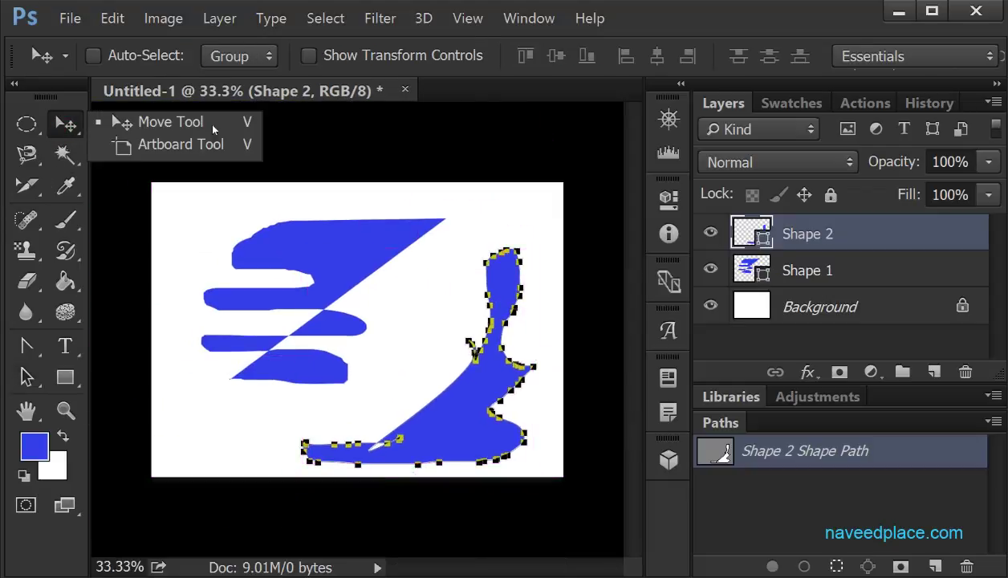
click(158, 122)
click(54, 131)
click(152, 123)
drag(342, 197, 307, 264)
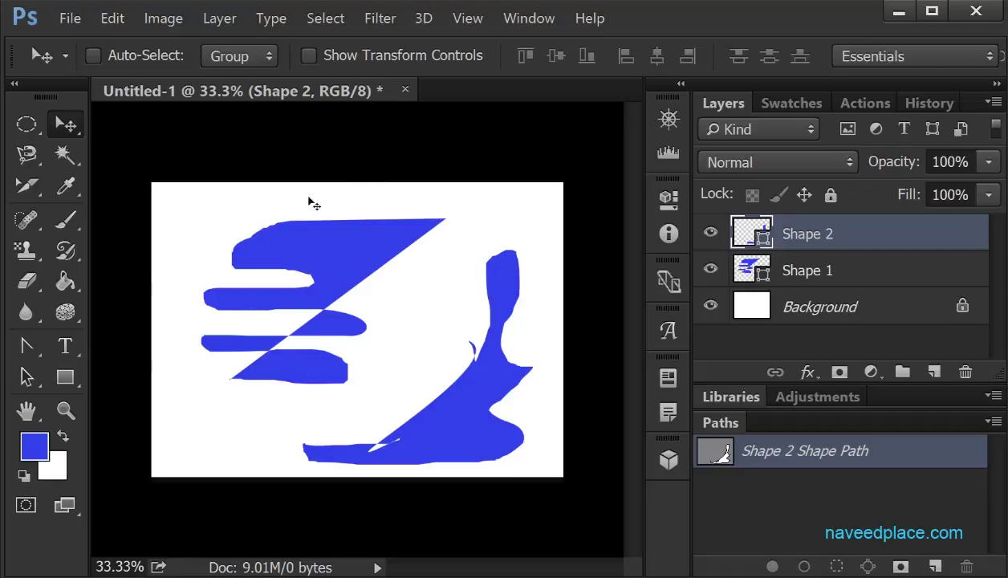
Step: Move the irregular freehand shape upward with the Path Selection Tool until its base overlaps the zigzag shape's lowest arm
click(28, 382)
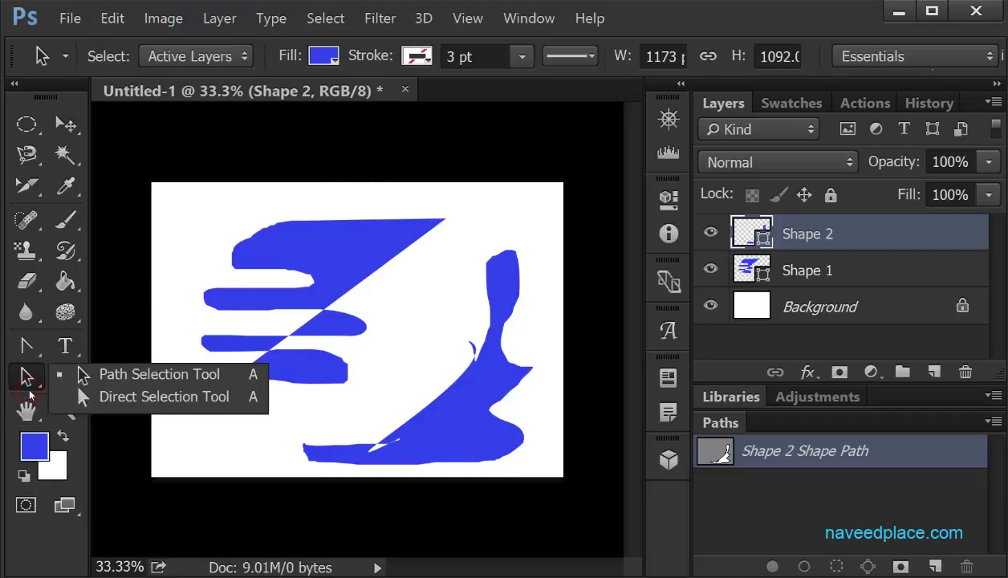
click(164, 377)
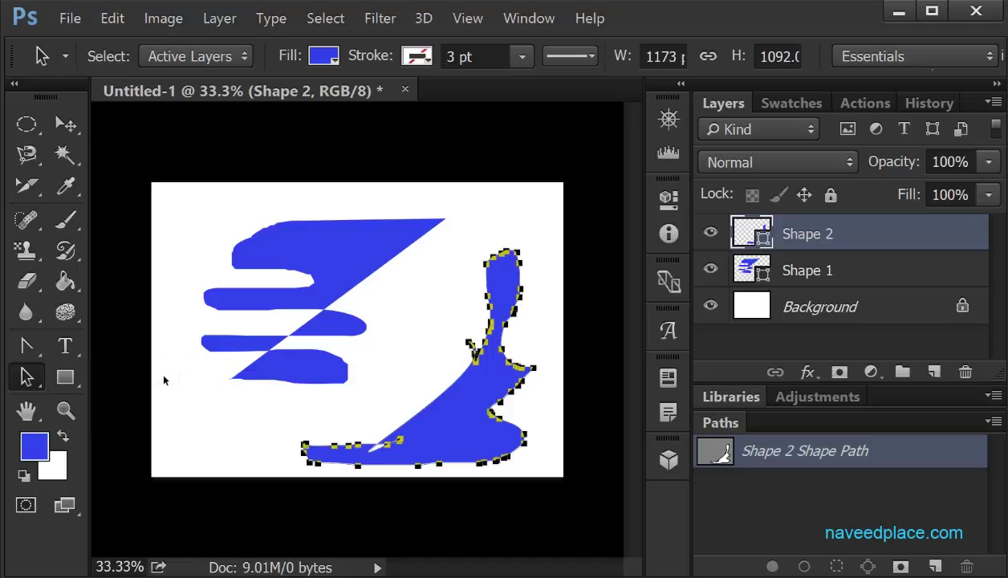
right_click(22, 381)
click(101, 376)
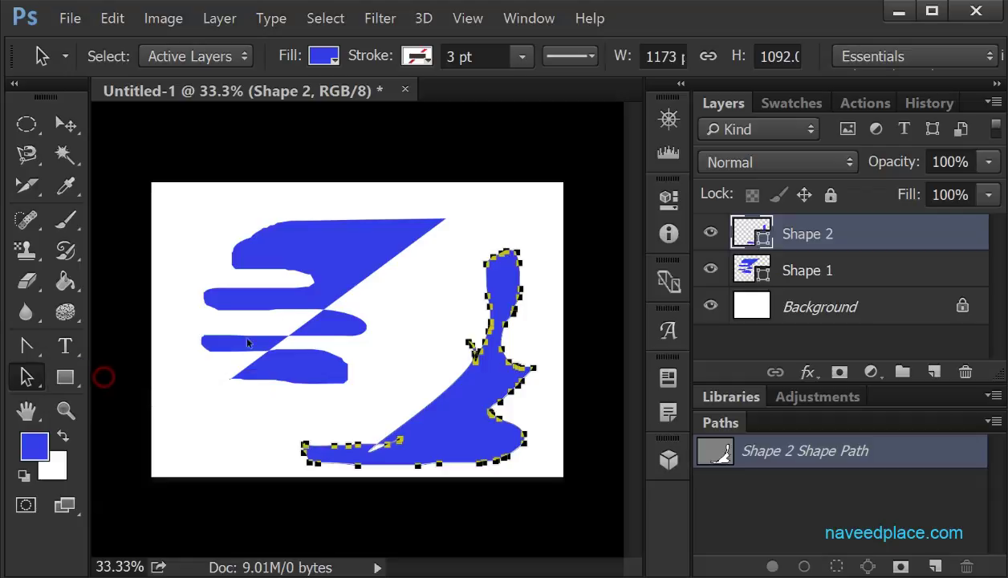
drag(285, 258, 338, 321)
drag(468, 419, 322, 311)
drag(521, 380, 520, 350)
click(496, 402)
click(324, 286)
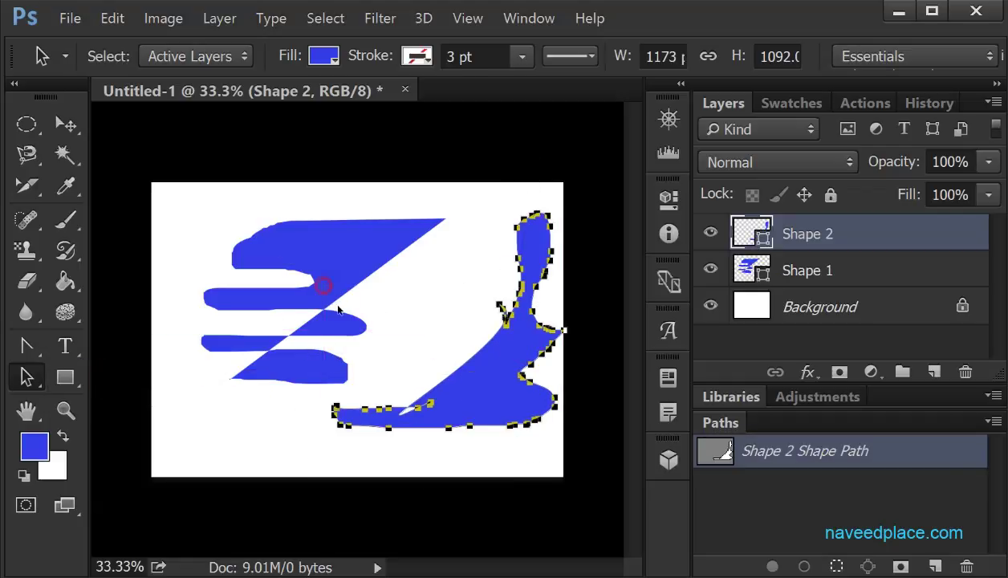
drag(477, 403, 228, 345)
drag(472, 427, 434, 382)
Step: Move the irregular freehand shape straight down, clear of the zigzag shape, with the Direct Selection Tool
click(25, 380)
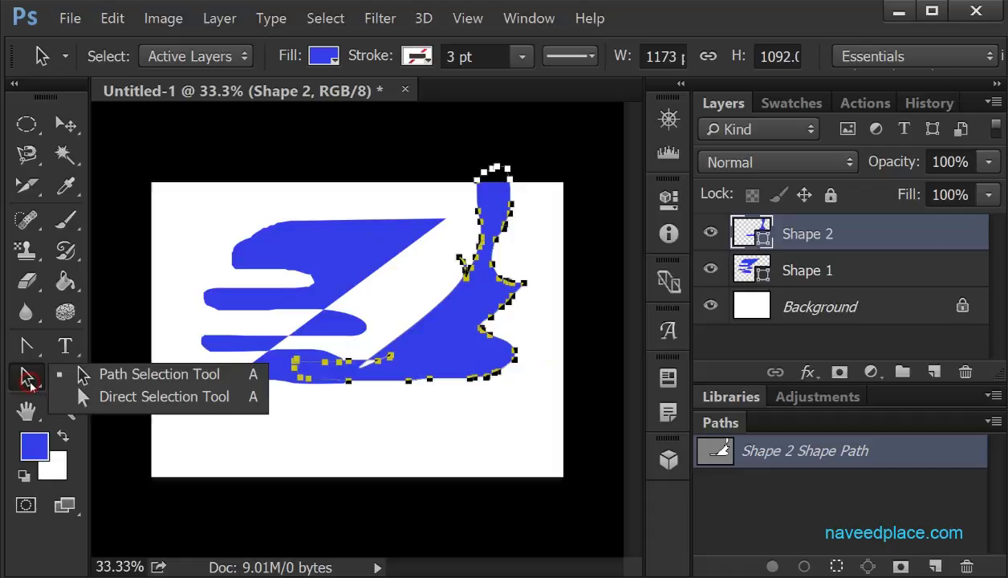
click(133, 400)
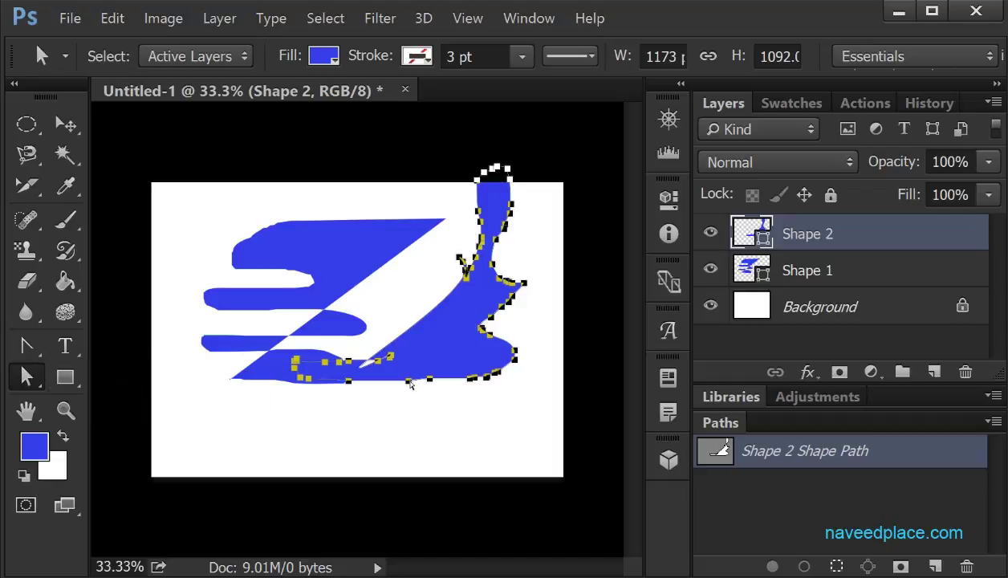
drag(409, 385, 410, 441)
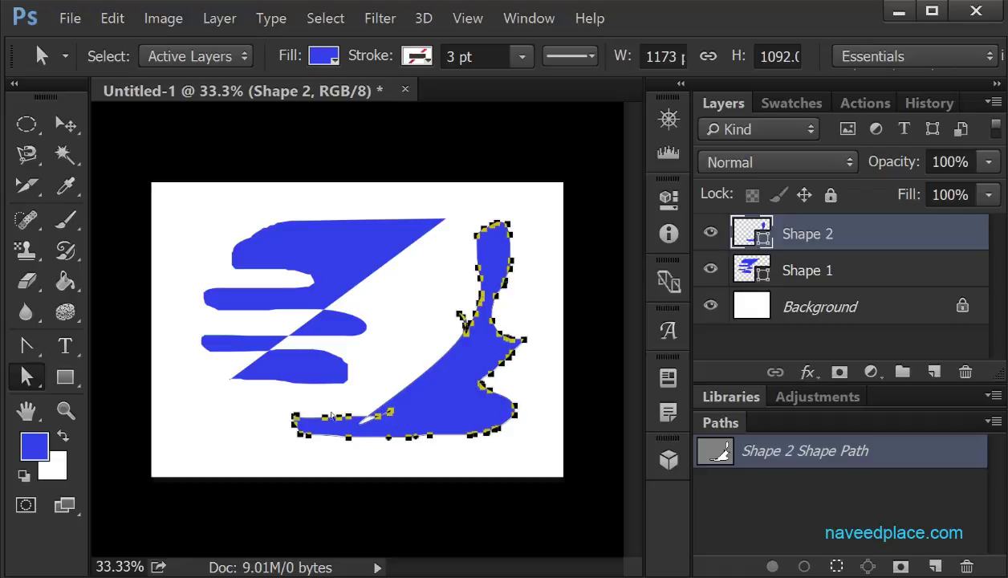
Step: Keep the Direct Selection Tool active and deselect the irregular freehand shape's path
click(27, 377)
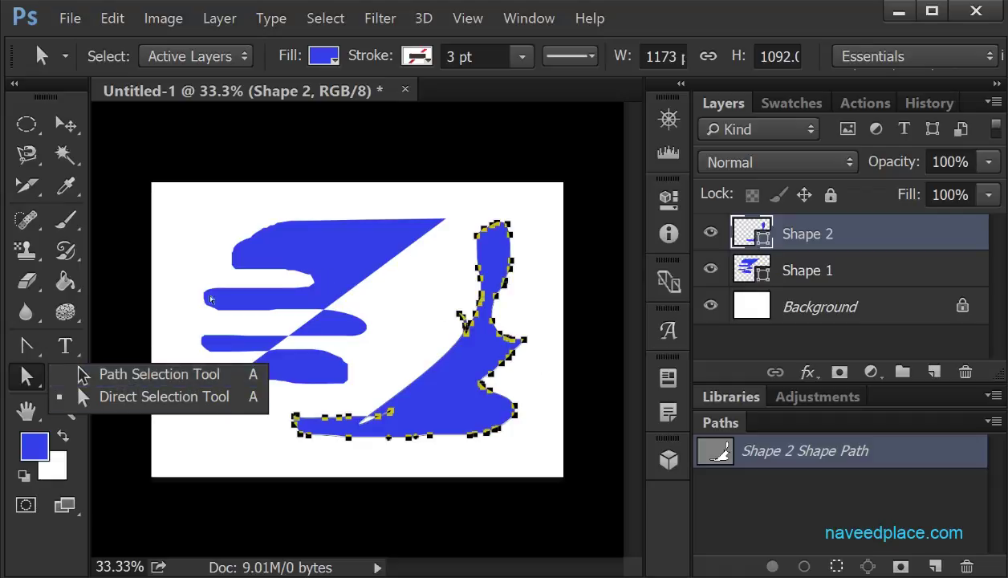
click(112, 395)
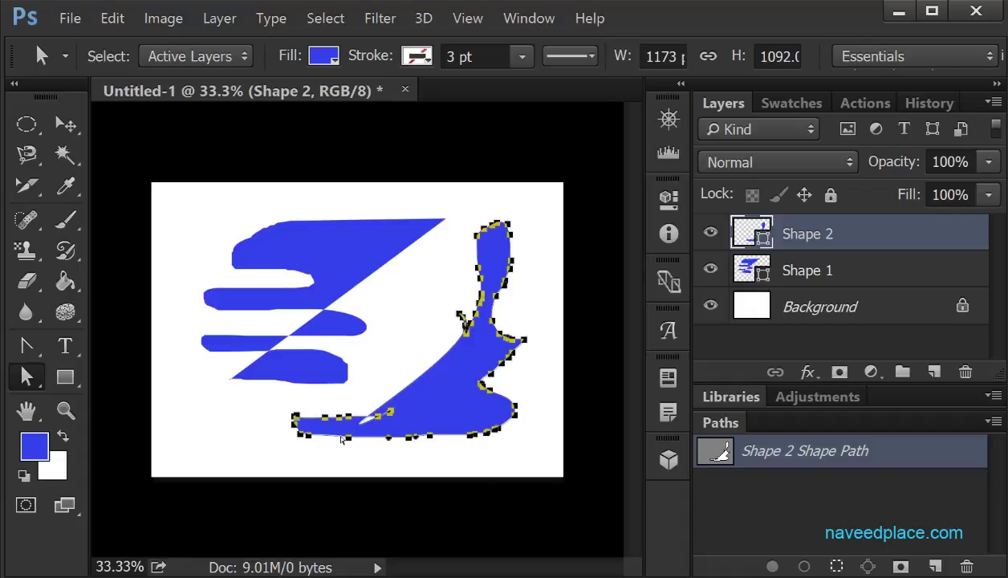
key(ctrl+plus)
key(ctrl+plus)
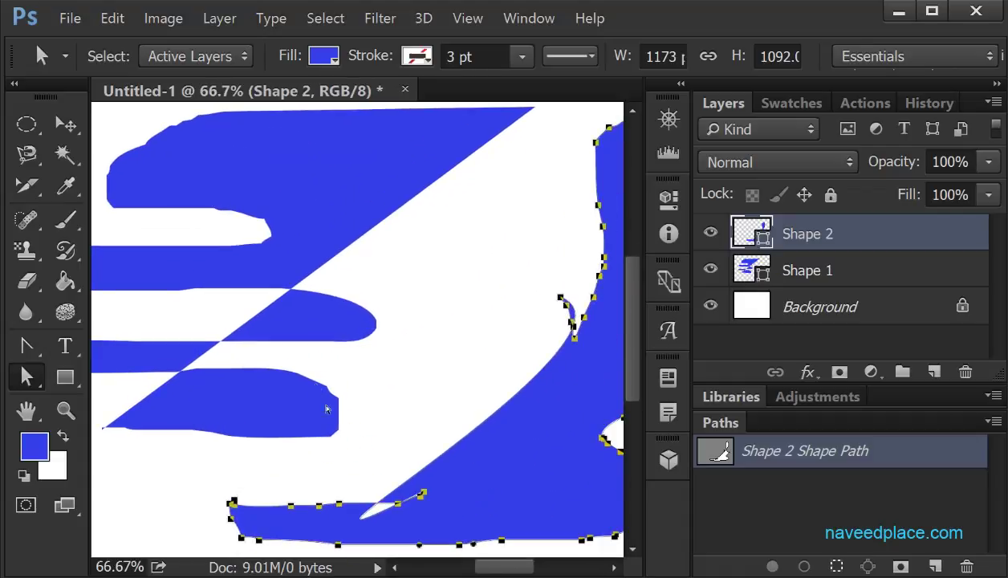
right_click(32, 375)
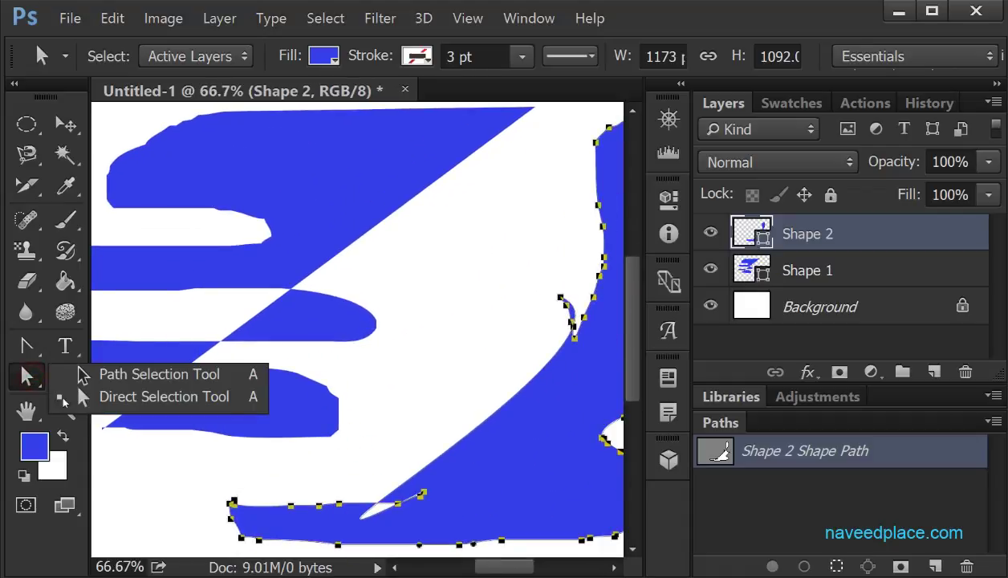
click(129, 399)
click(367, 428)
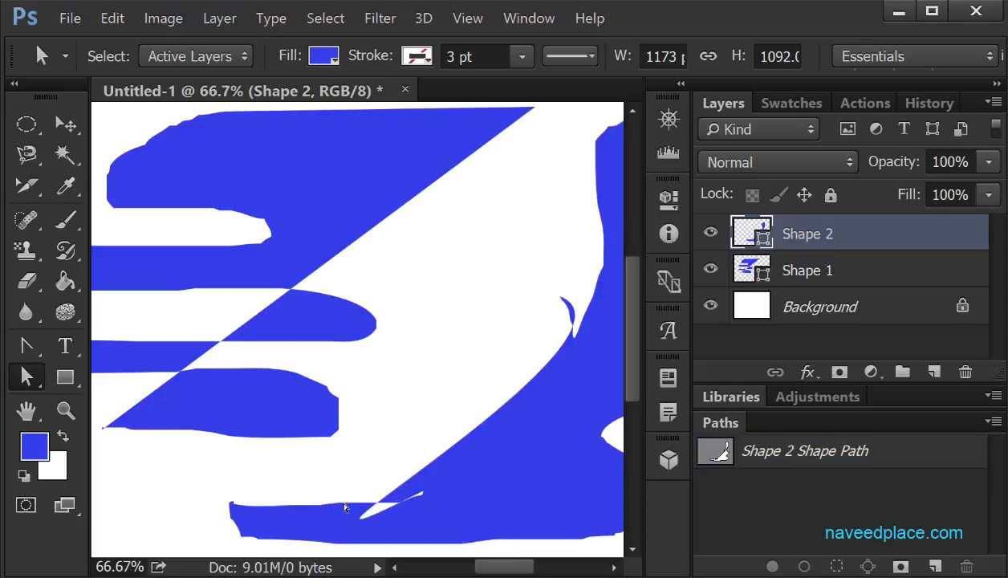
Step: Select the irregular freehand shape's path and pull three anchor points on its base's upper edge upward into a jagged peak
click(335, 503)
drag(339, 504, 383, 390)
drag(391, 504, 479, 366)
drag(319, 506, 270, 469)
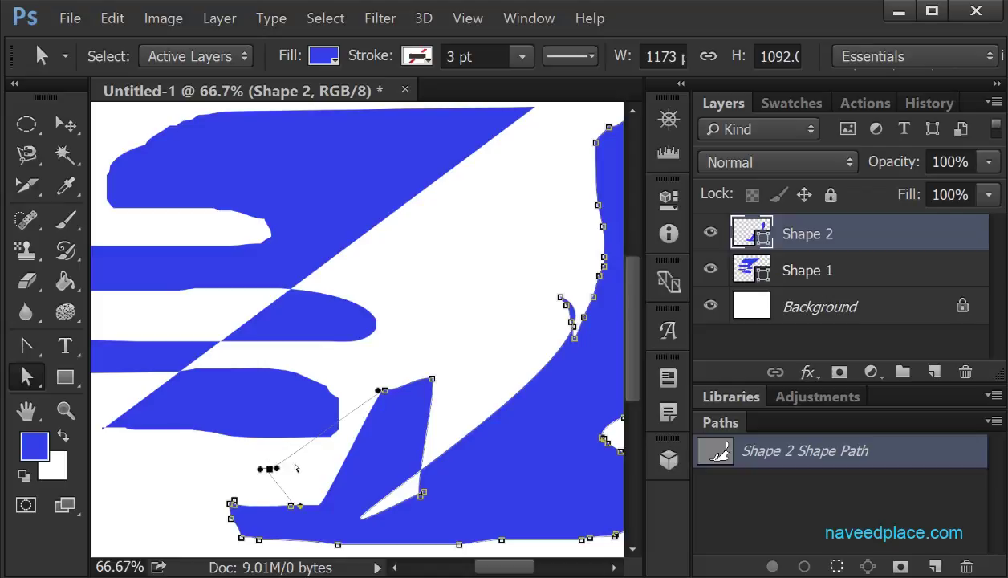
Step: With the Direct Selection Tool, pull the direction handle at the base's upper-left corner up and outward into a thin spike, and deselect the path
right_click(22, 370)
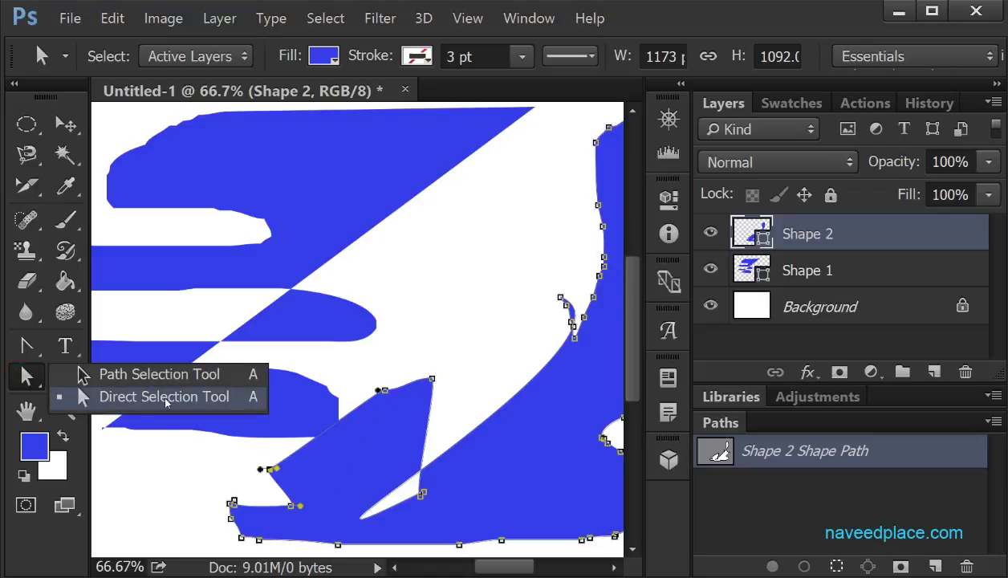
click(144, 397)
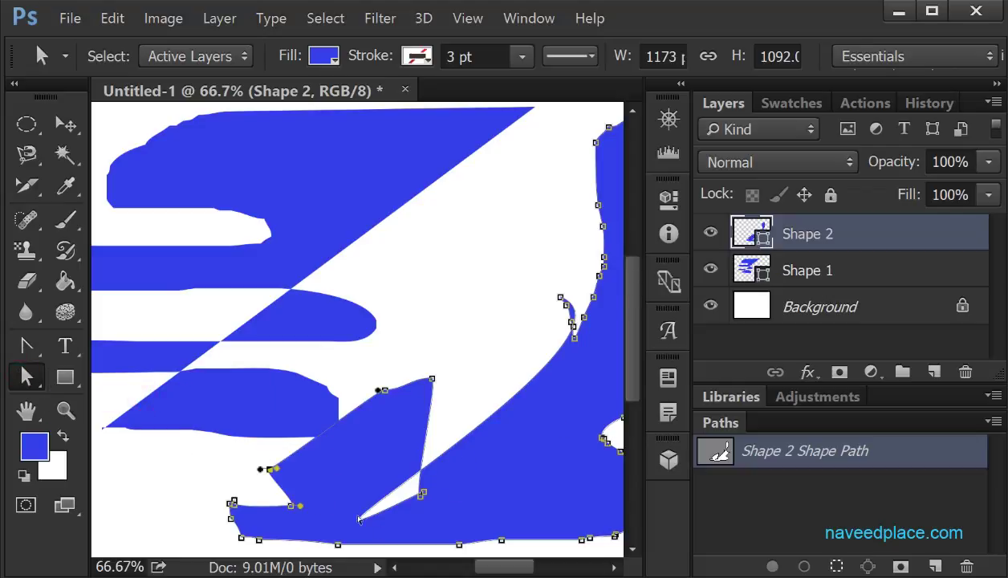
click(232, 502)
drag(232, 502, 167, 436)
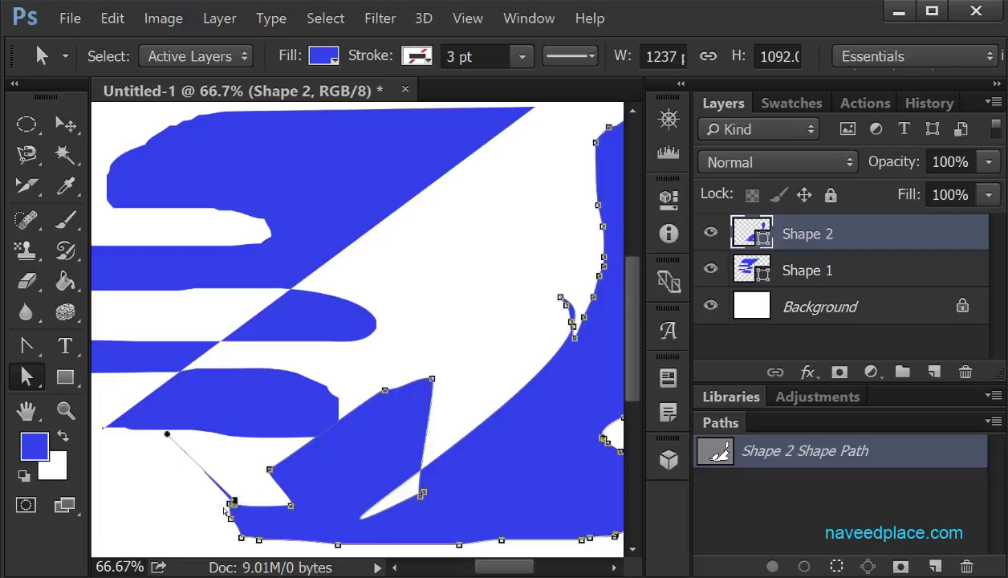
drag(223, 507, 178, 511)
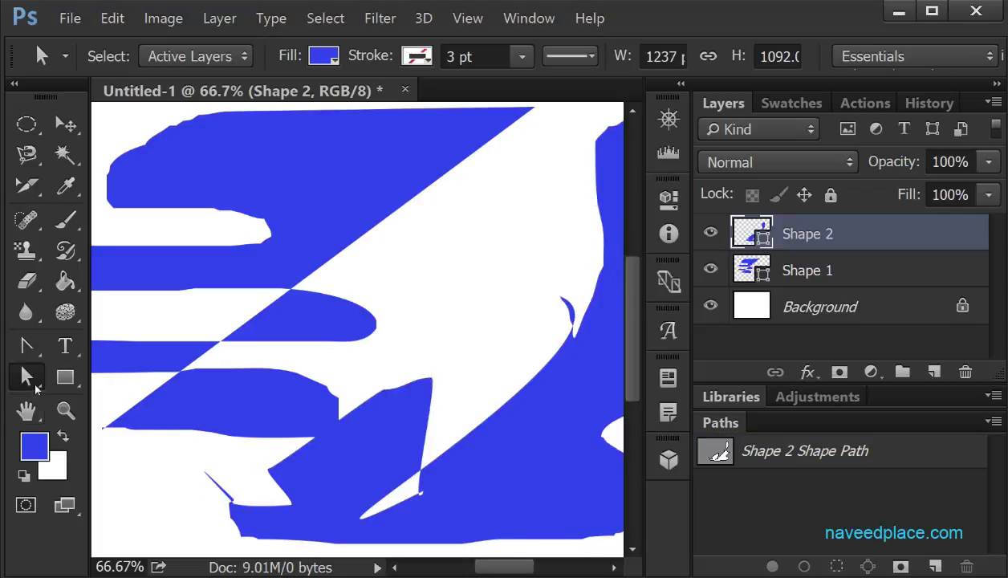
right_click(32, 379)
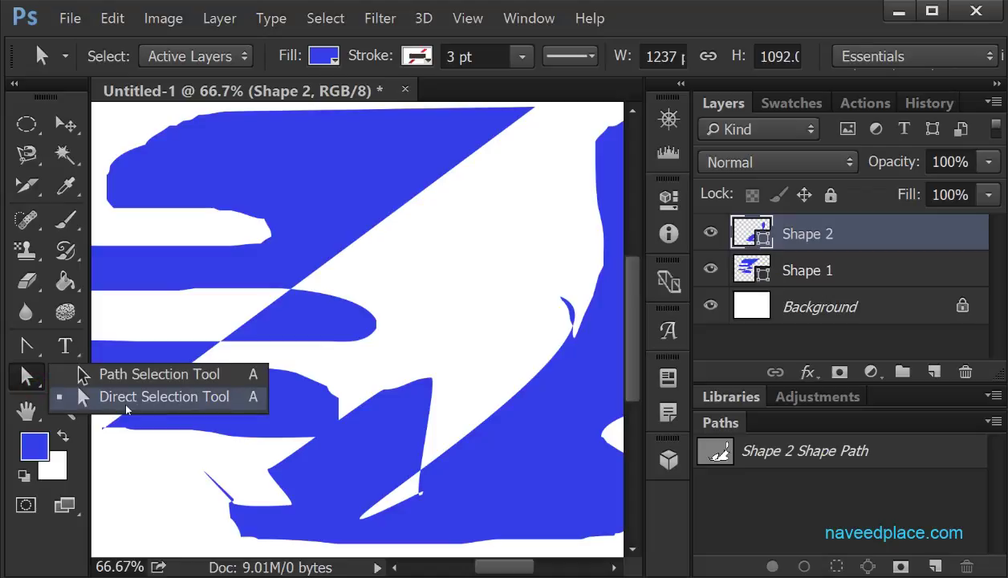
click(29, 345)
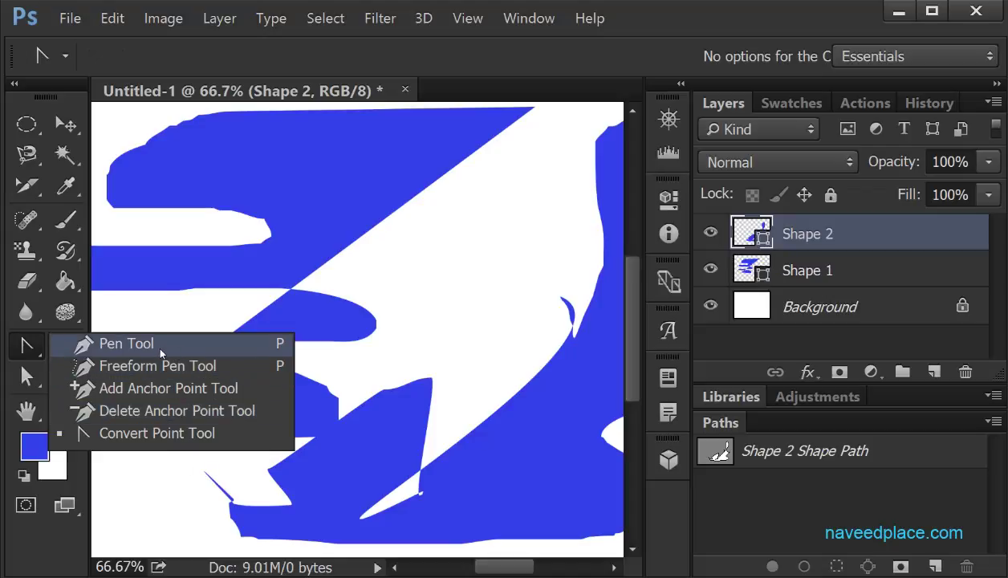
click(40, 377)
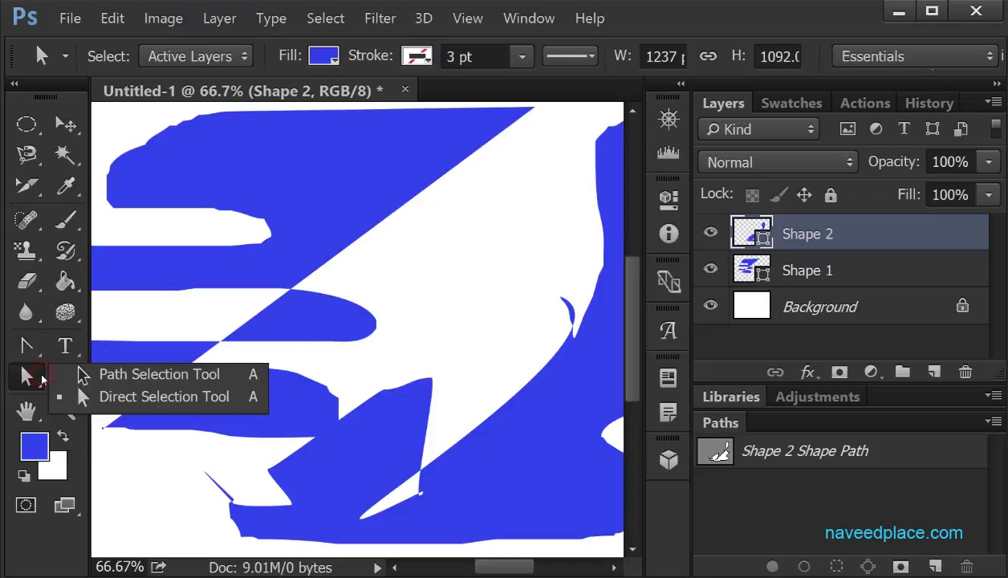